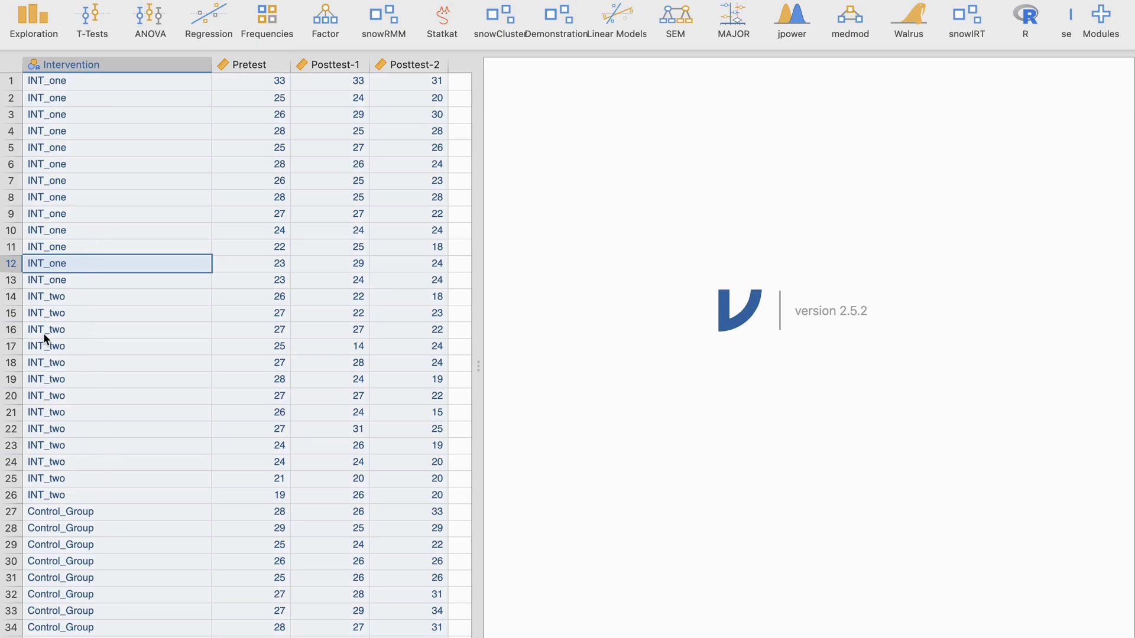
Examine the Intervention groups and their Pretest, Posttest-1 and Posttest-2 scores across the dataset
scroll(76, 367, down, 4)
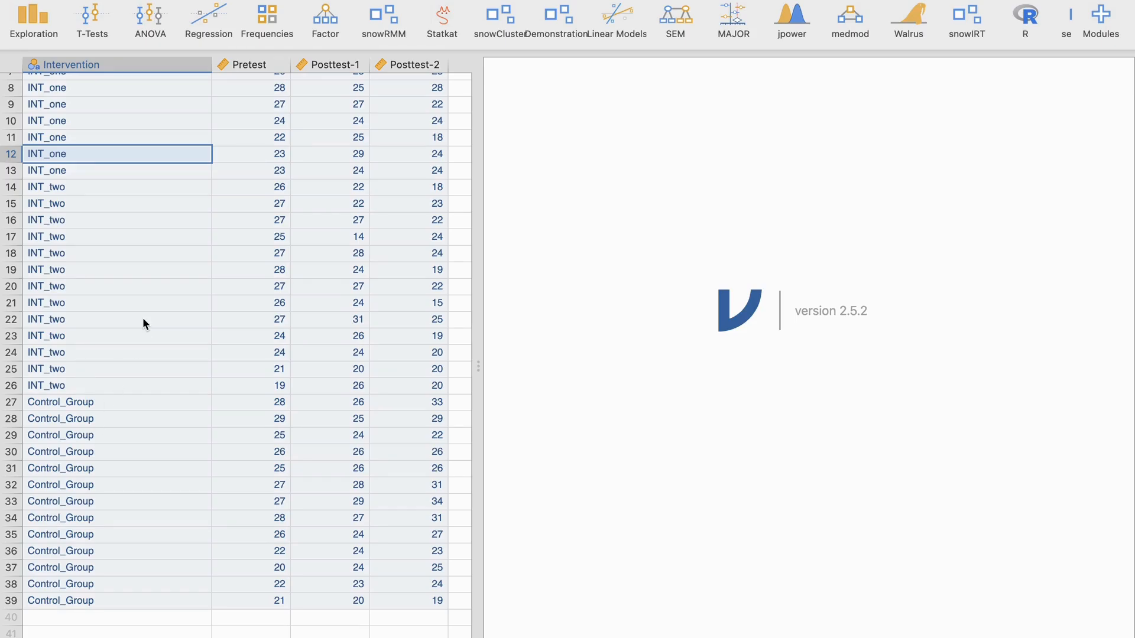
scroll(143, 318, up, 4)
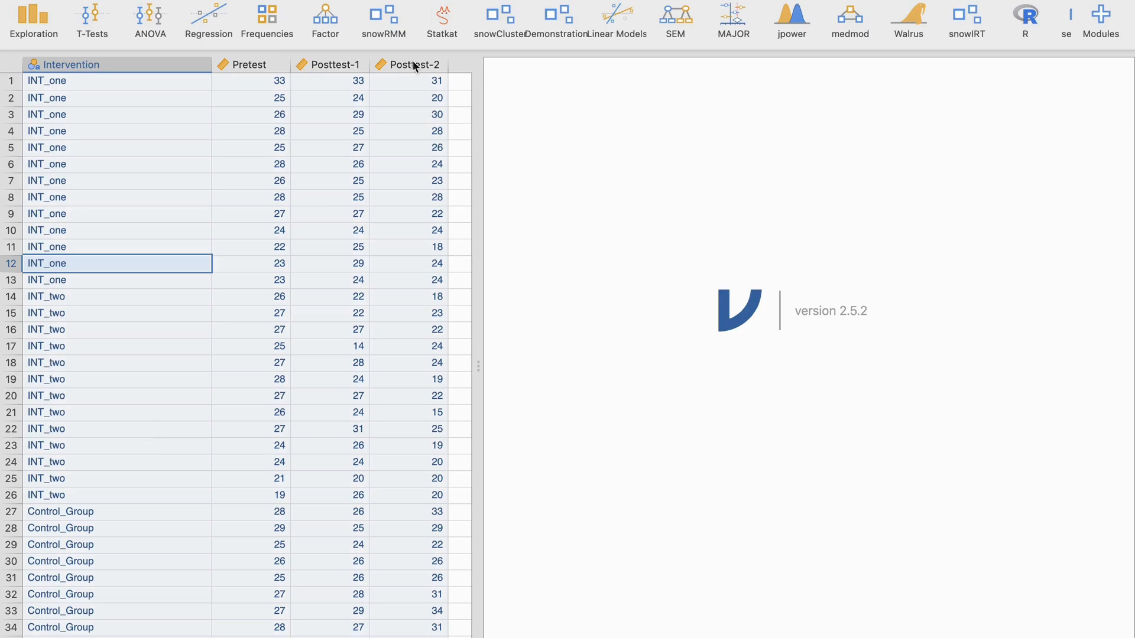
scroll(250, 400, down, 5)
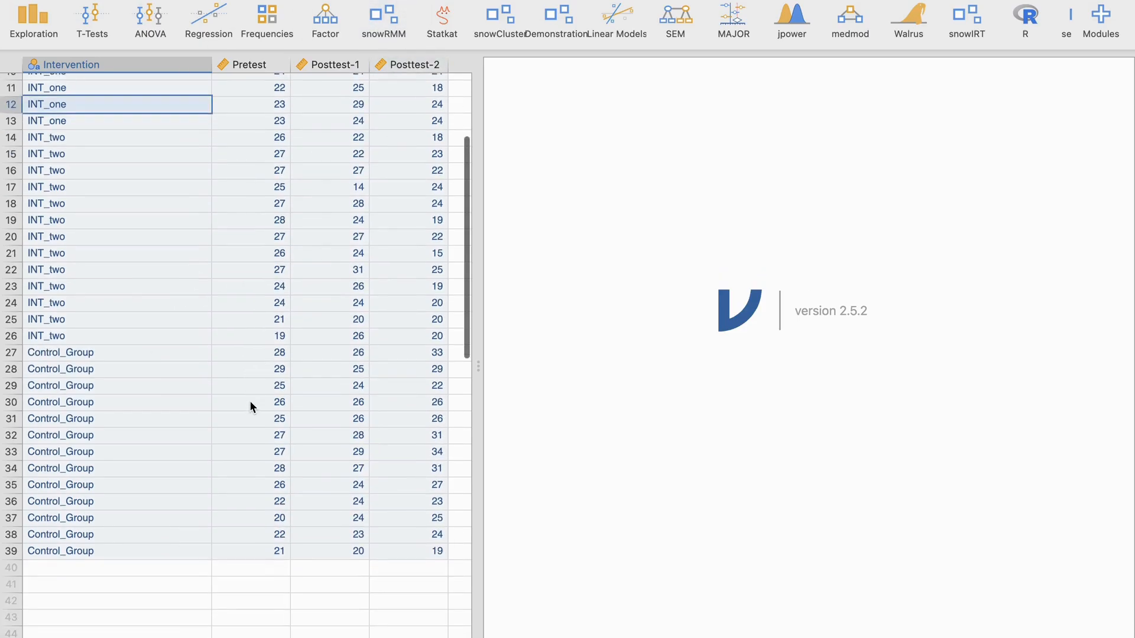
scroll(249, 400, up, 5)
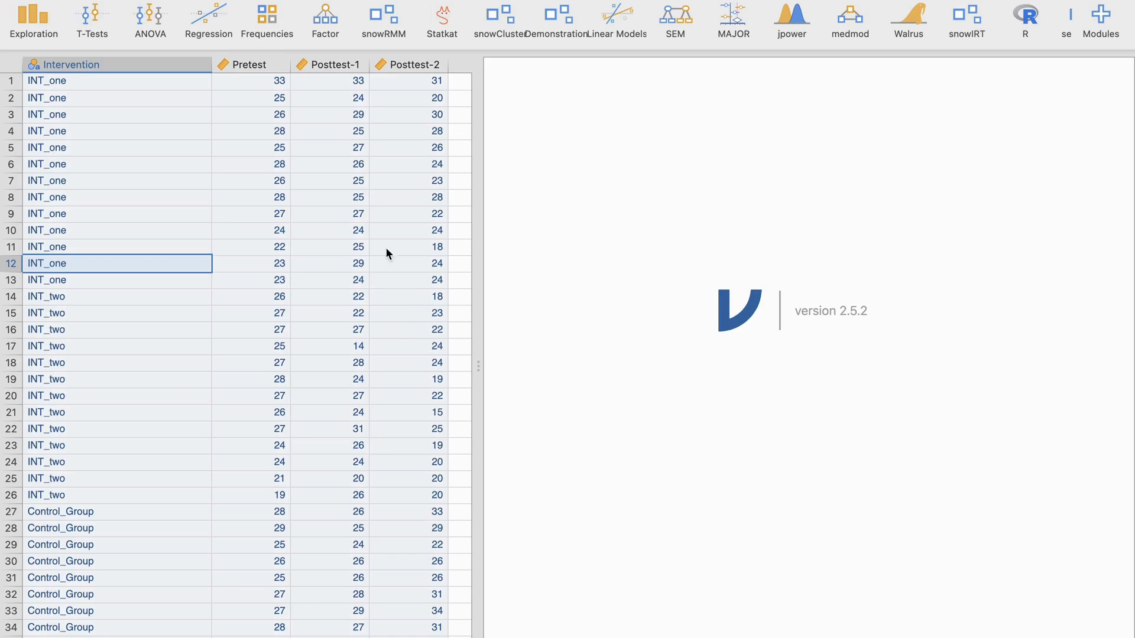
Start a Repeated Measures ANOVA and name its first repeated measures factor Waktu
click(147, 21)
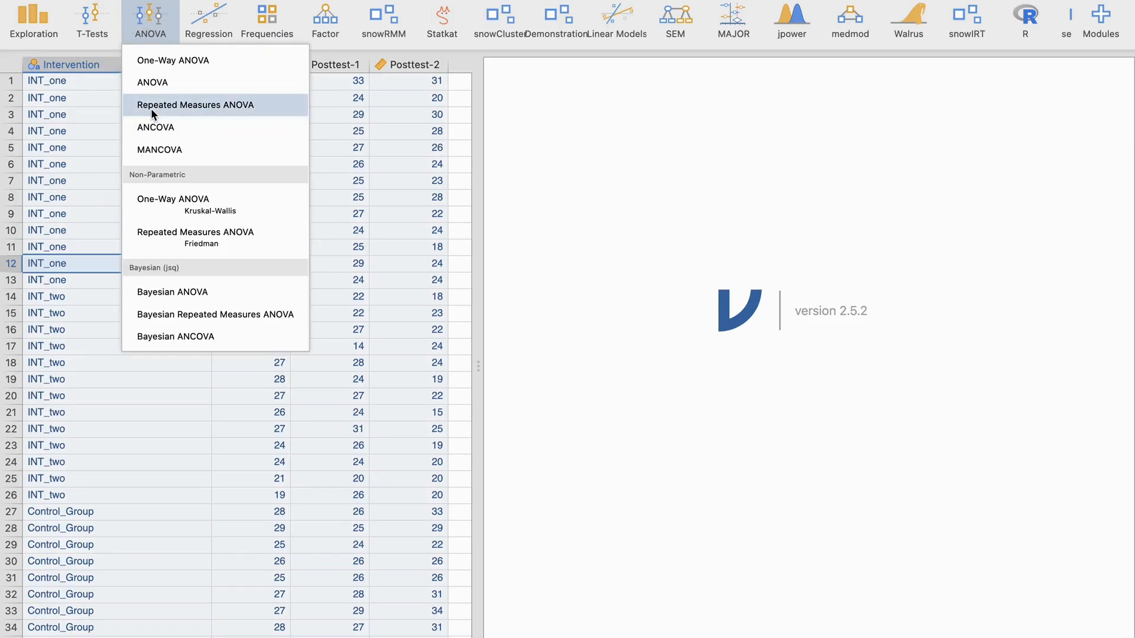
click(170, 108)
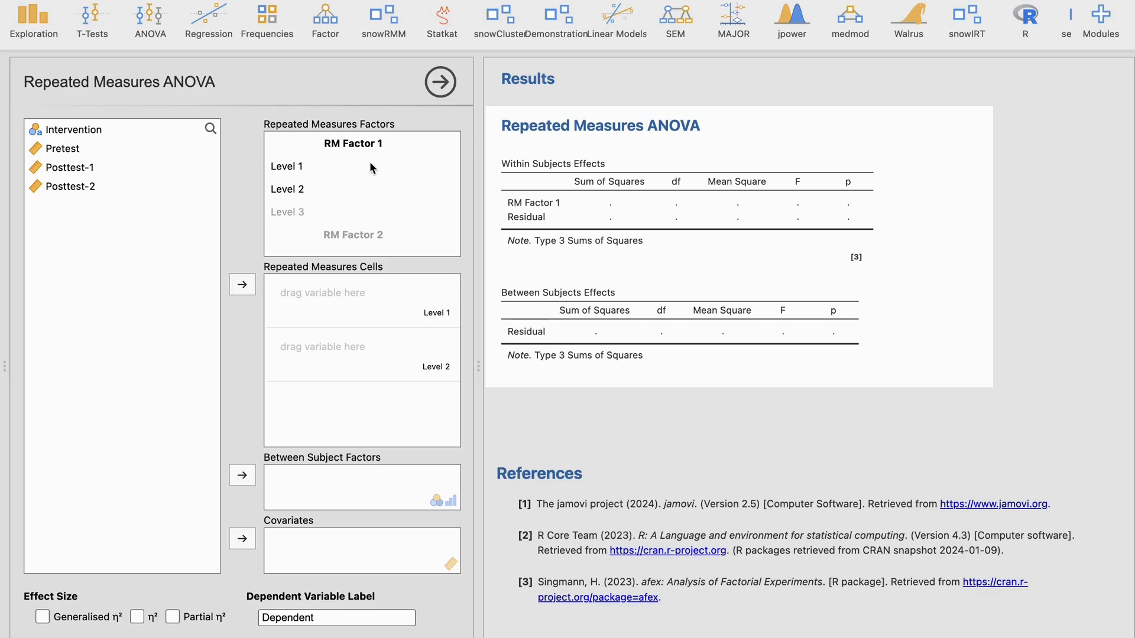
click(352, 146)
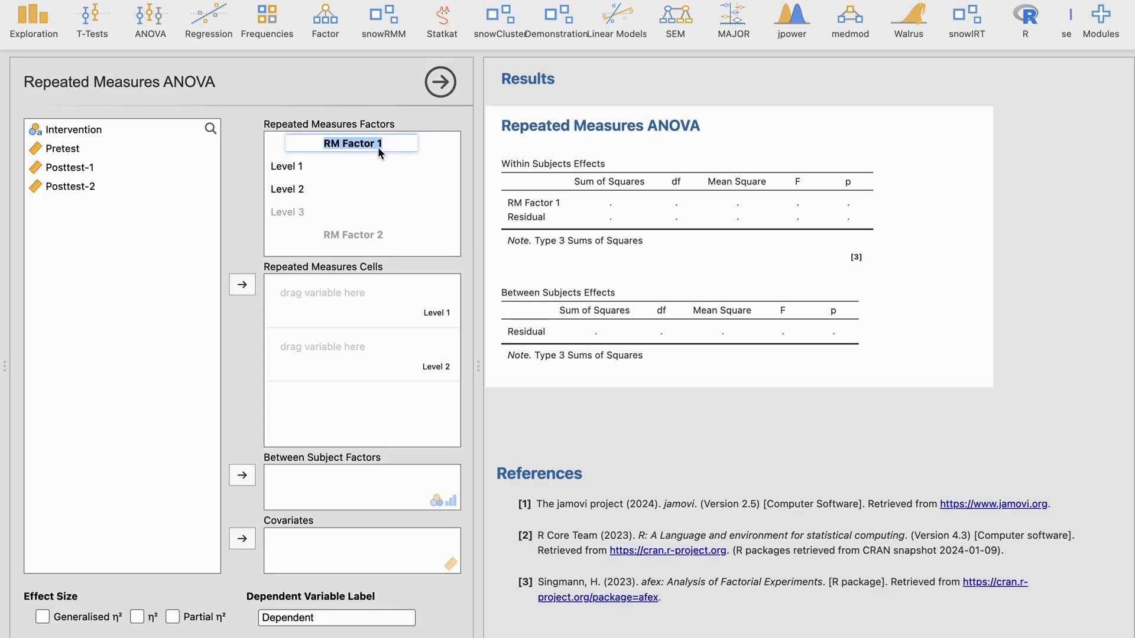
text(Kond)
key(BackSpace)
key(BackSpace)
key(BackSpace)
key(BackSpace)
text(Waktu)
Name the three levels of the Waktu factor Pretest, Post 1 and Post 2
click(298, 168)
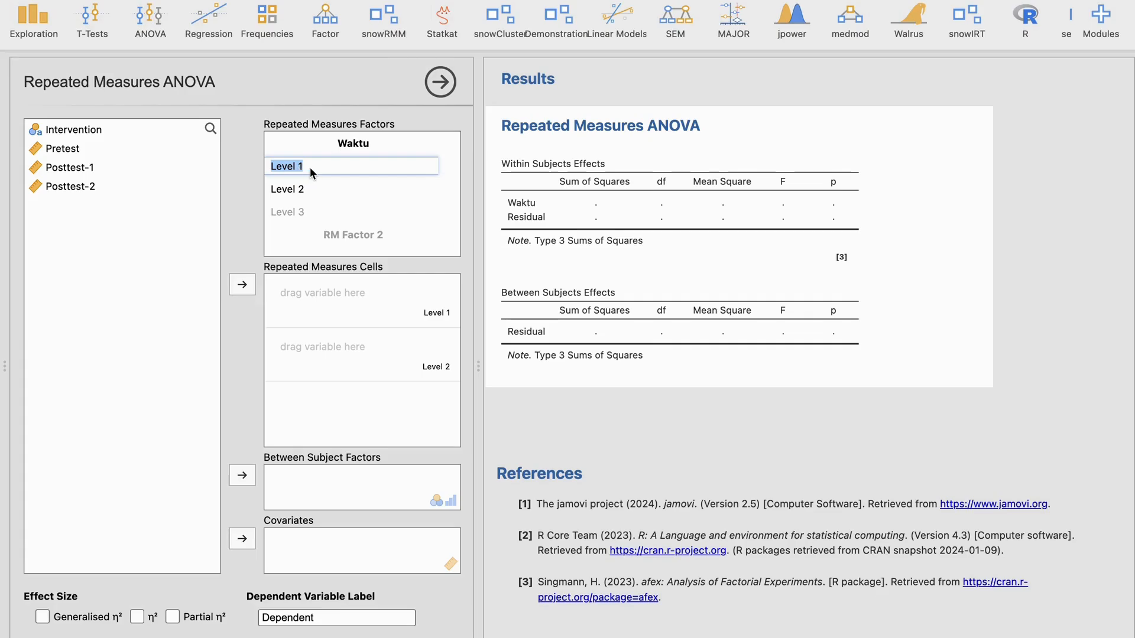
text(Pretest)
key(Tab)
text(Post 1)
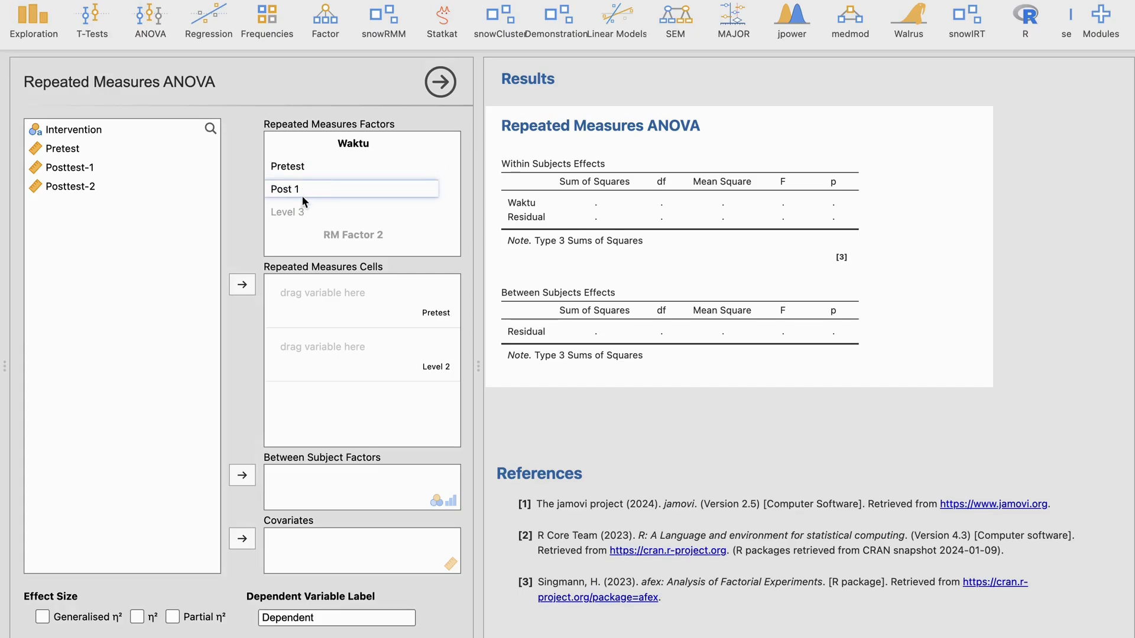
click(295, 214)
text(Post 2)
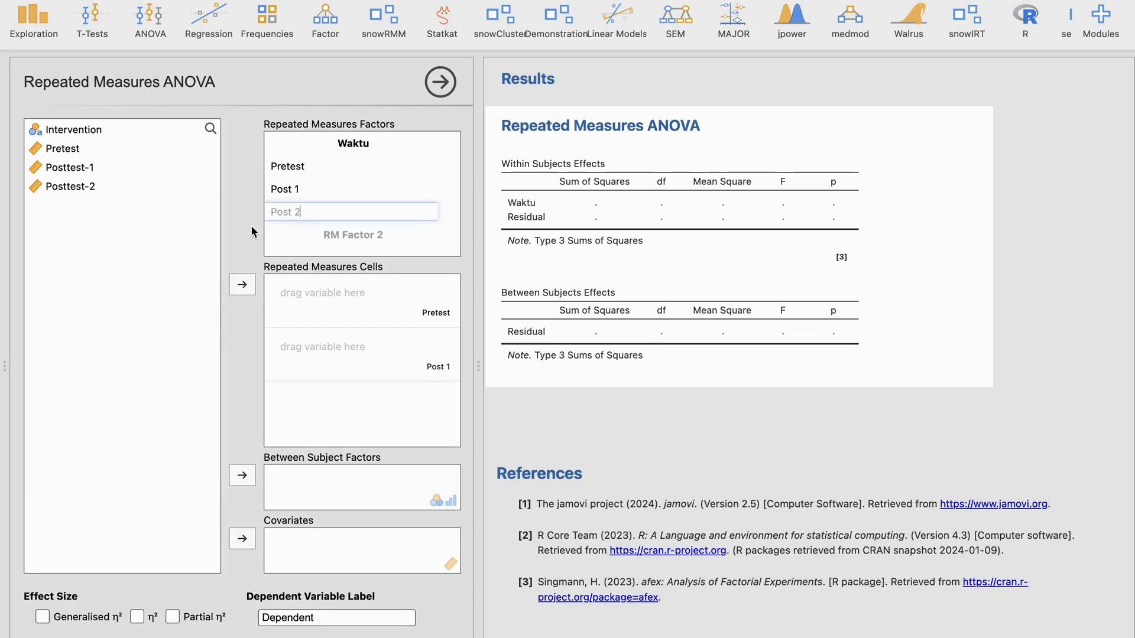
key(Return)
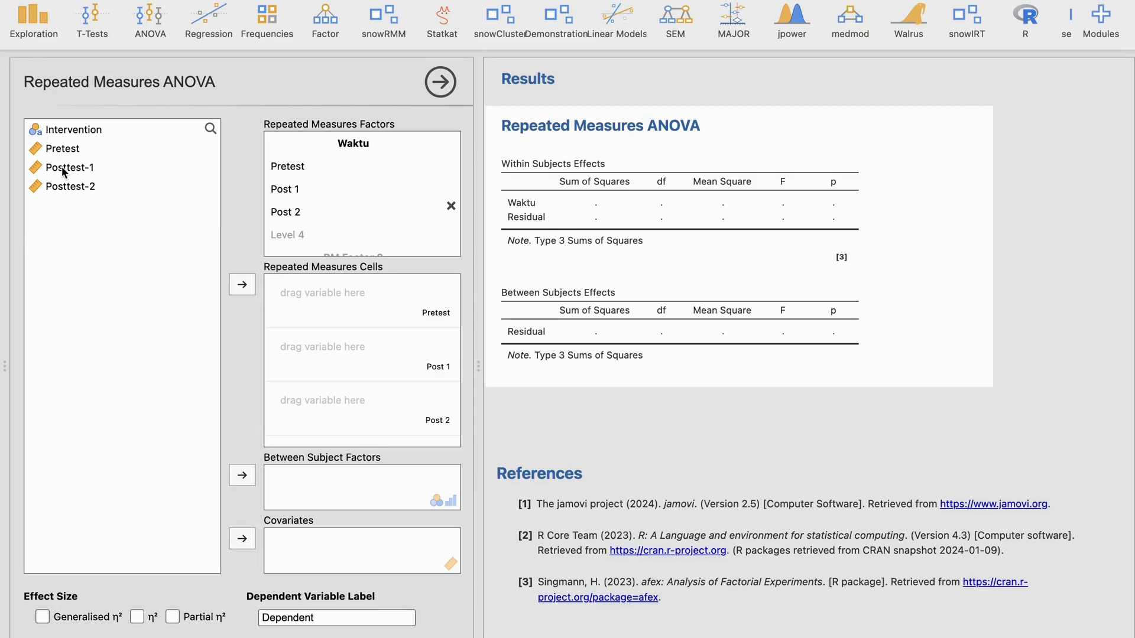
Assign Pretest, Posttest-1 and Posttest-2 to the matching repeated measures cells and set Intervention as the between-subject factor
click(71, 150)
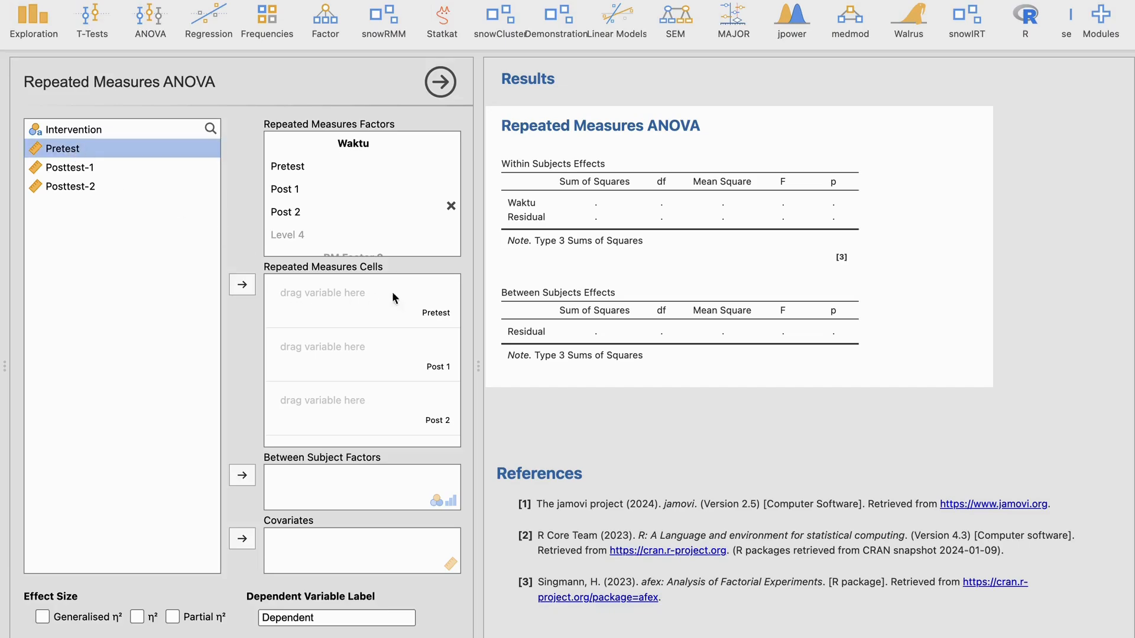
click(241, 286)
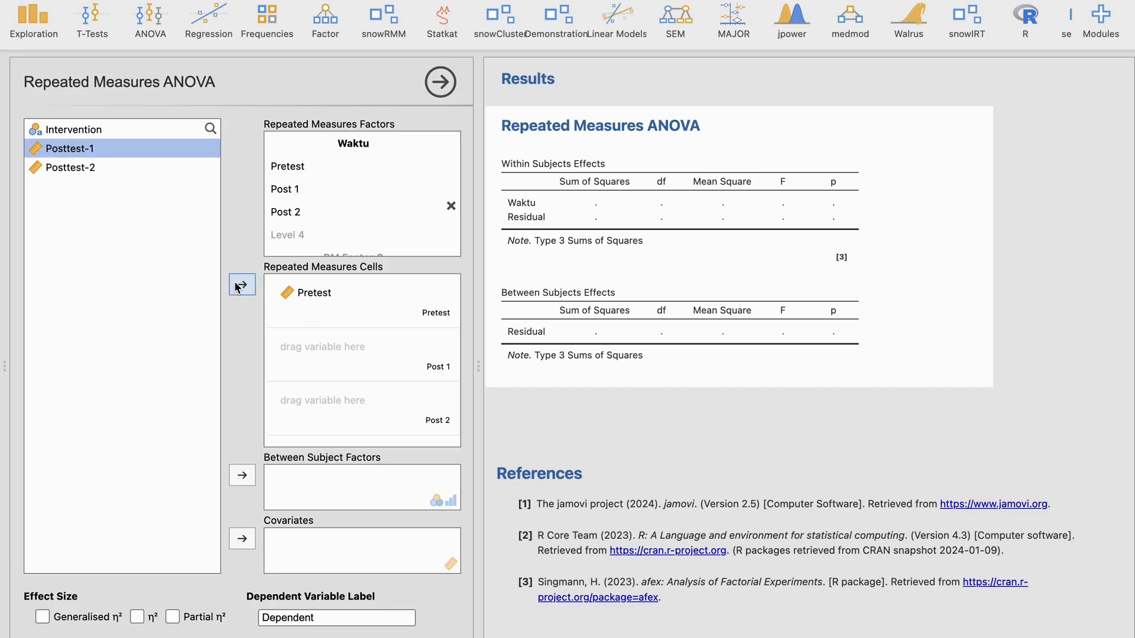
click(238, 287)
click(238, 286)
scroll(233, 446, down, 2)
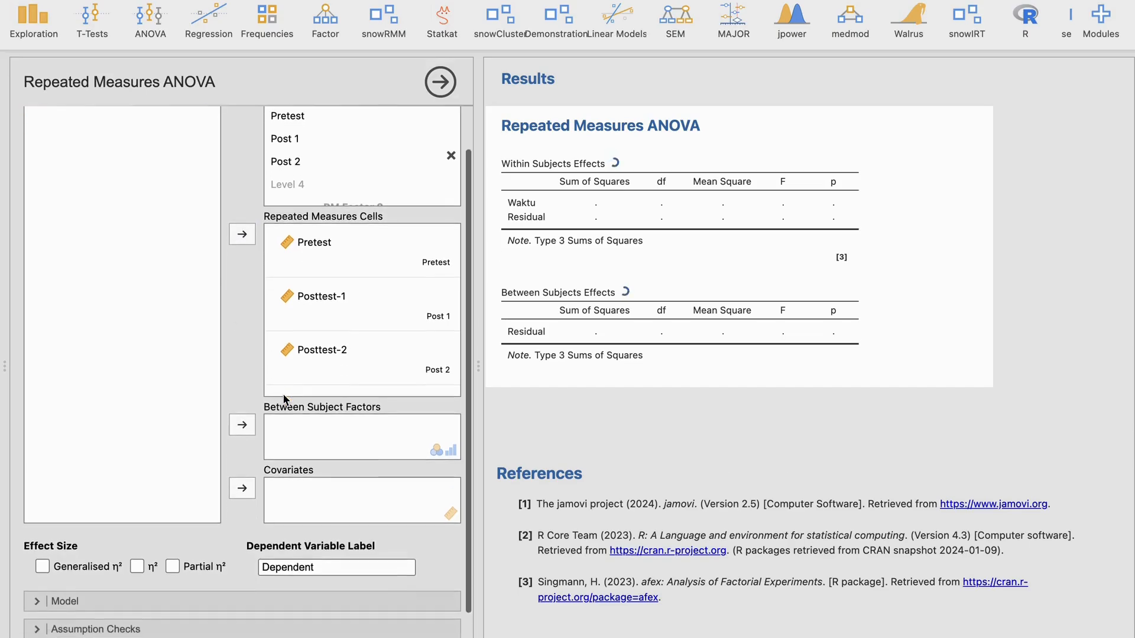
scroll(233, 452, up, 2)
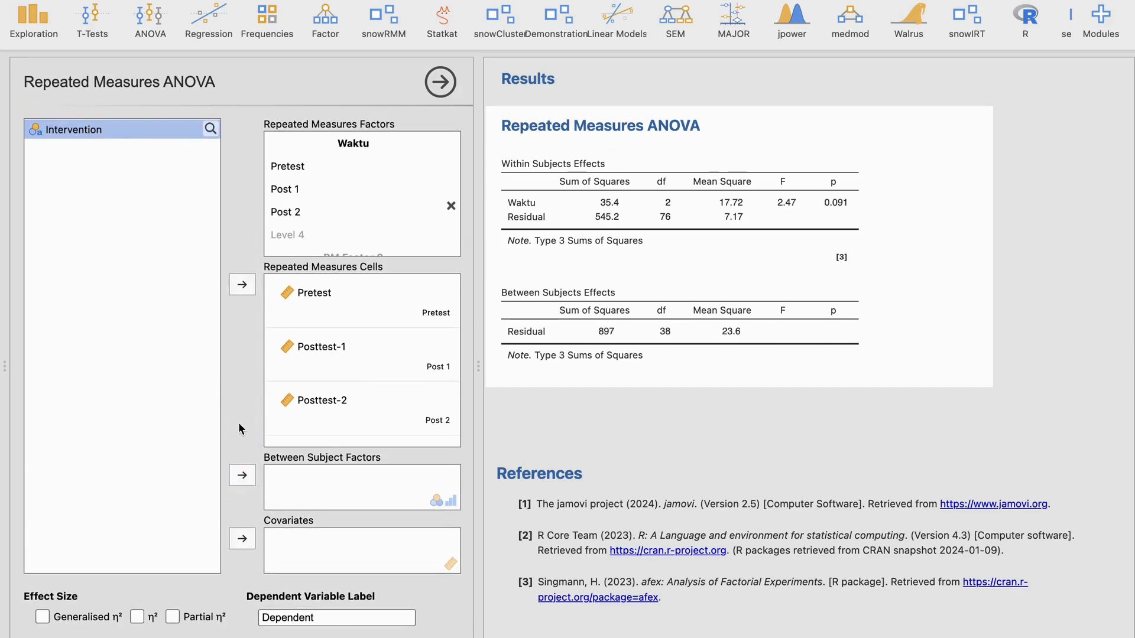
click(242, 475)
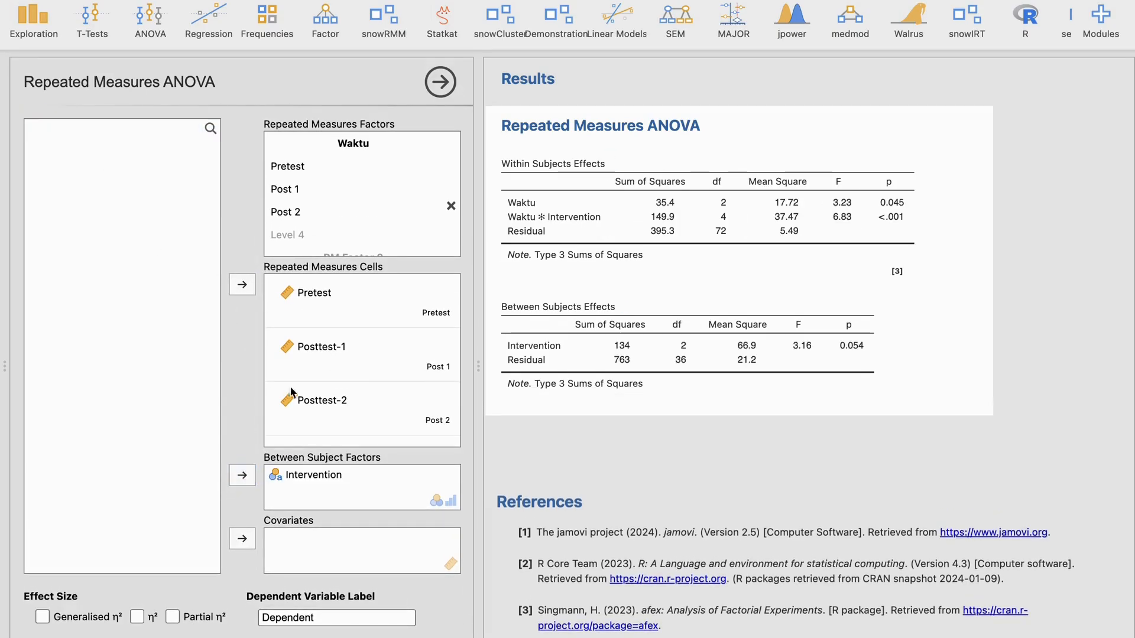
Enable the sphericity tests in the assumption checks
scroll(303, 381, down, 4)
scroll(303, 381, down, 1)
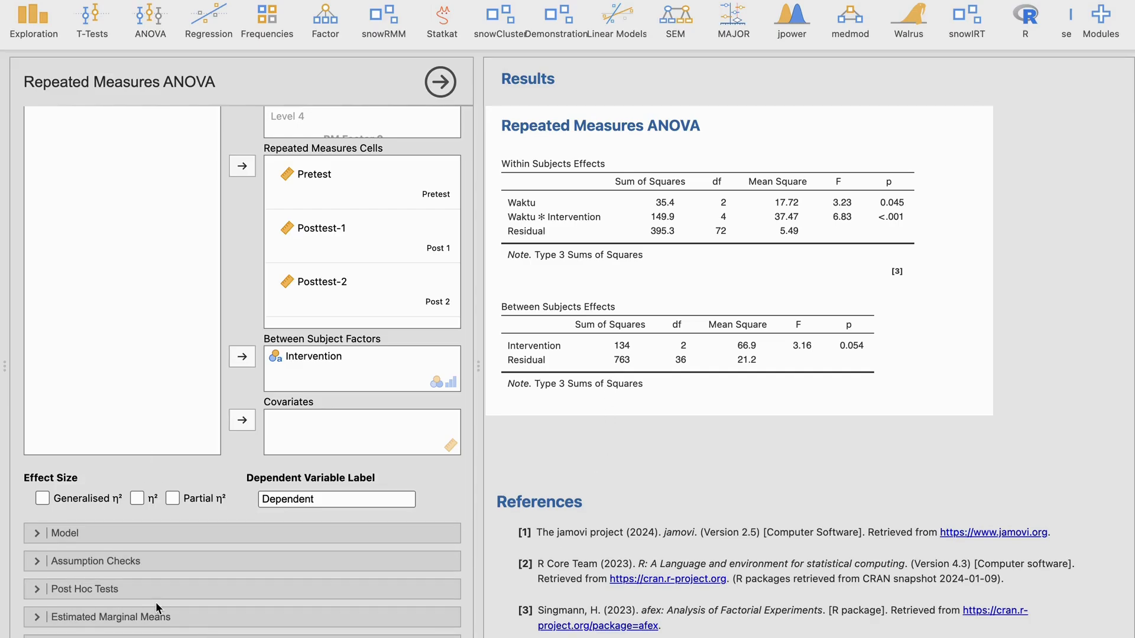
click(113, 561)
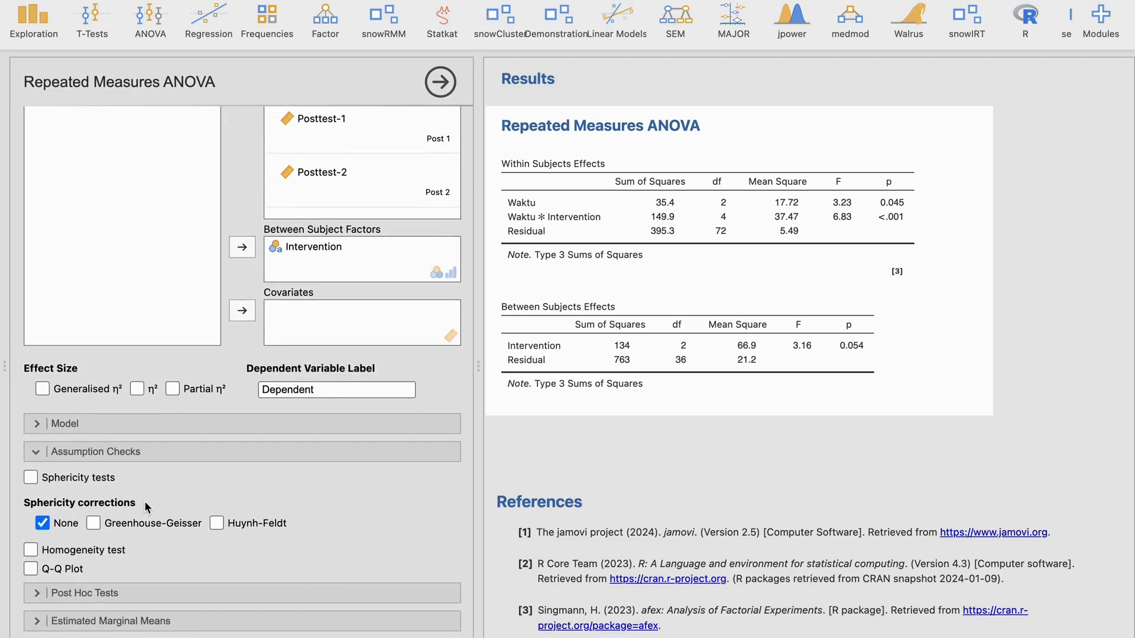
scroll(208, 322, up, 2)
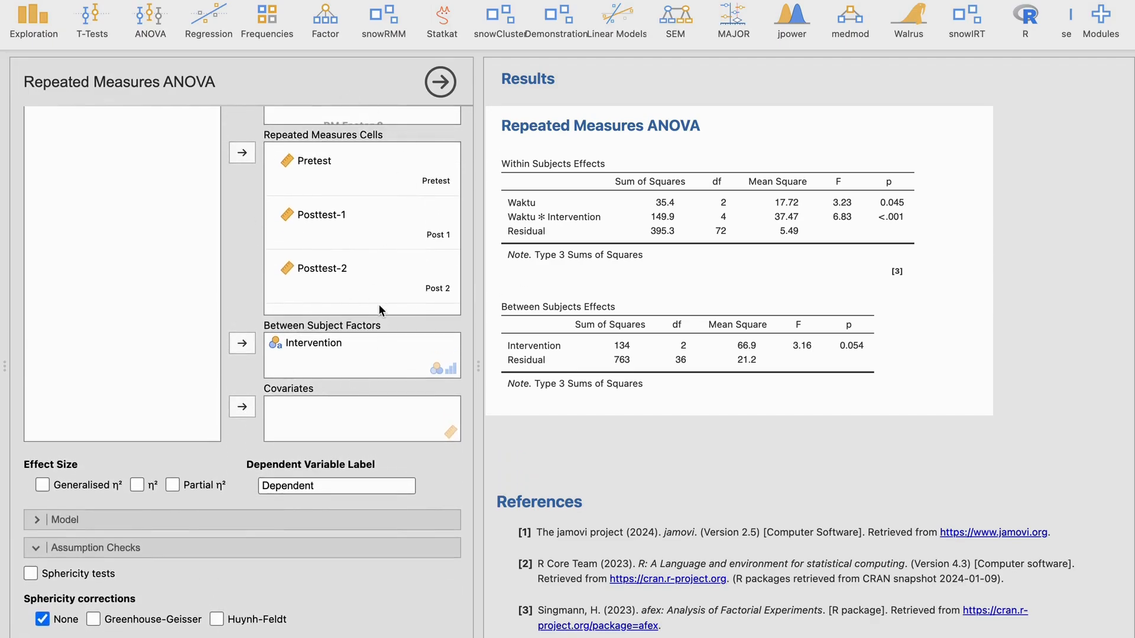
scroll(378, 310, down, 2)
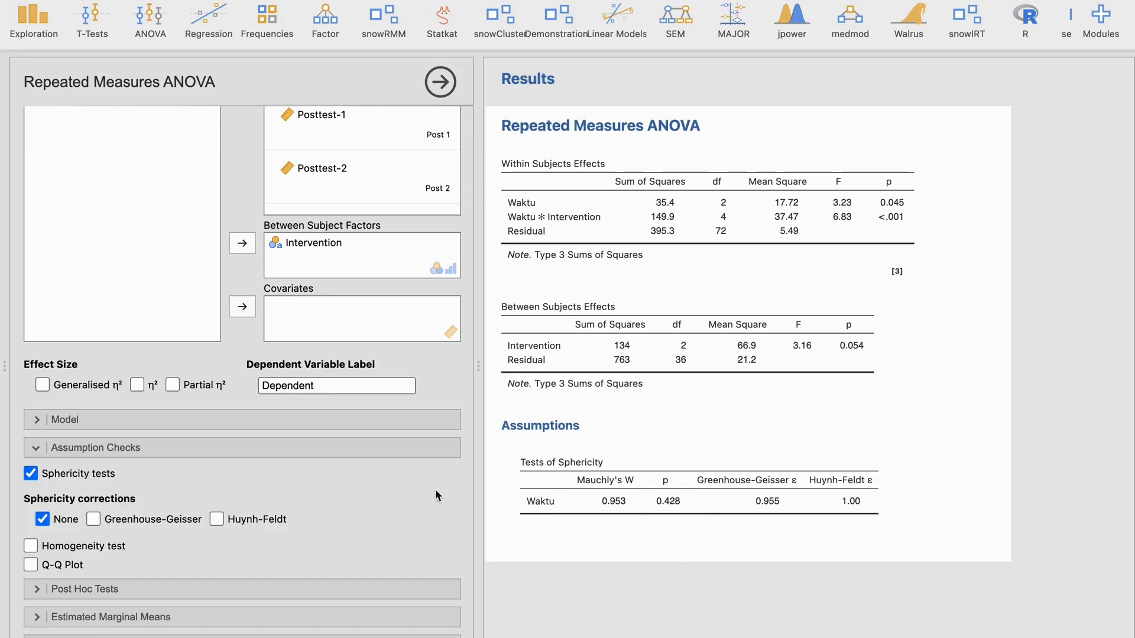
Try the Greenhouse-Geisser sphericity correction in place of None, and switch back to None
click(42, 520)
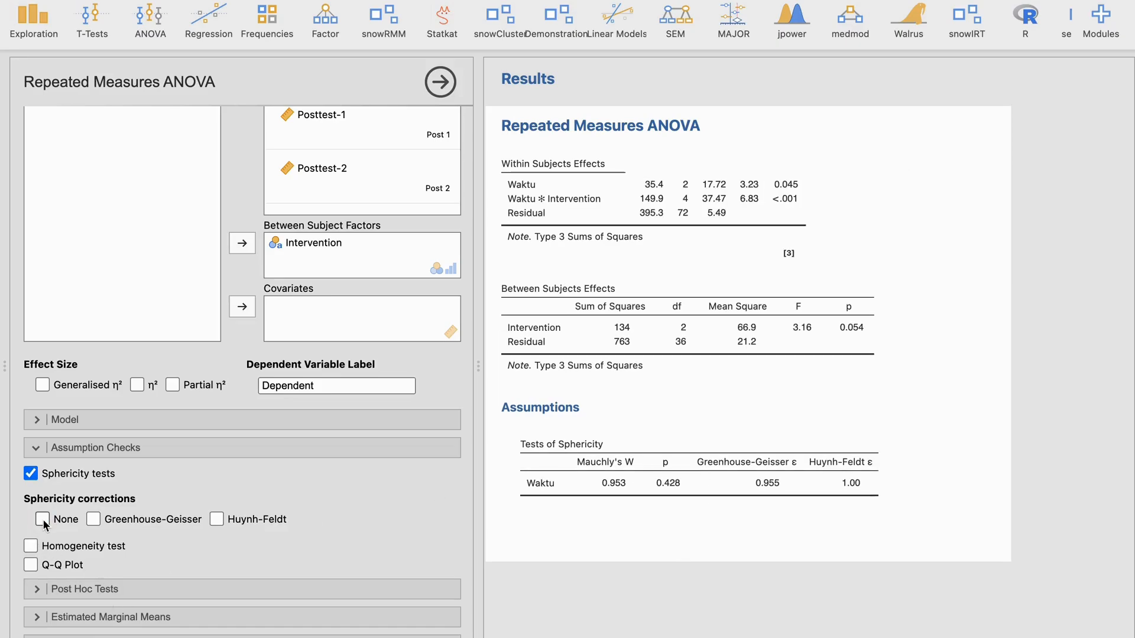
click(93, 520)
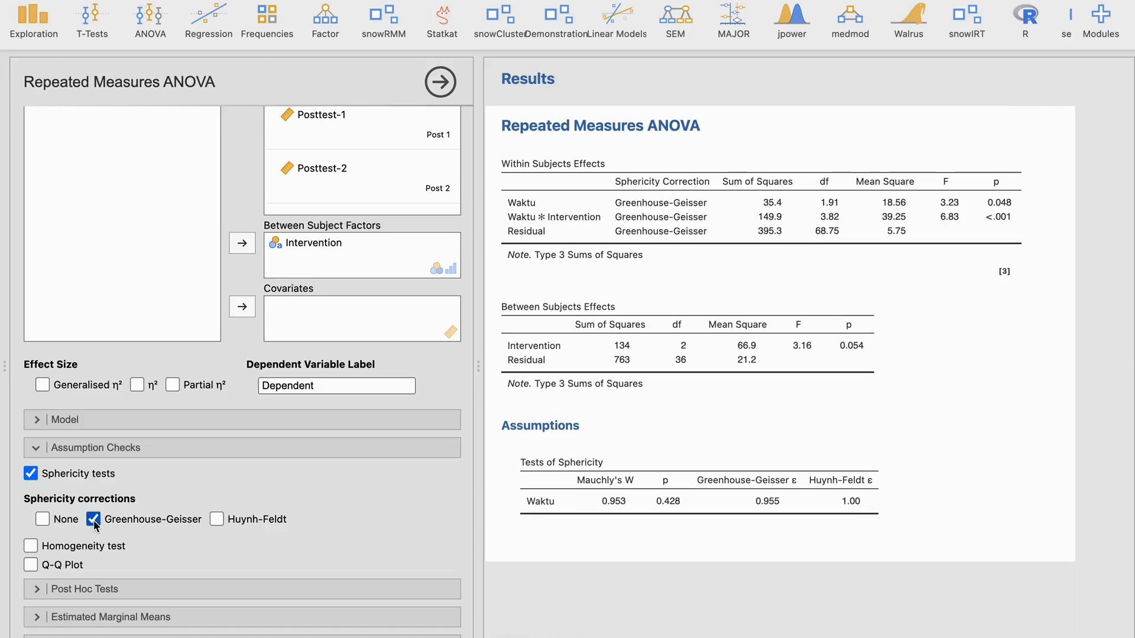
click(43, 519)
click(93, 520)
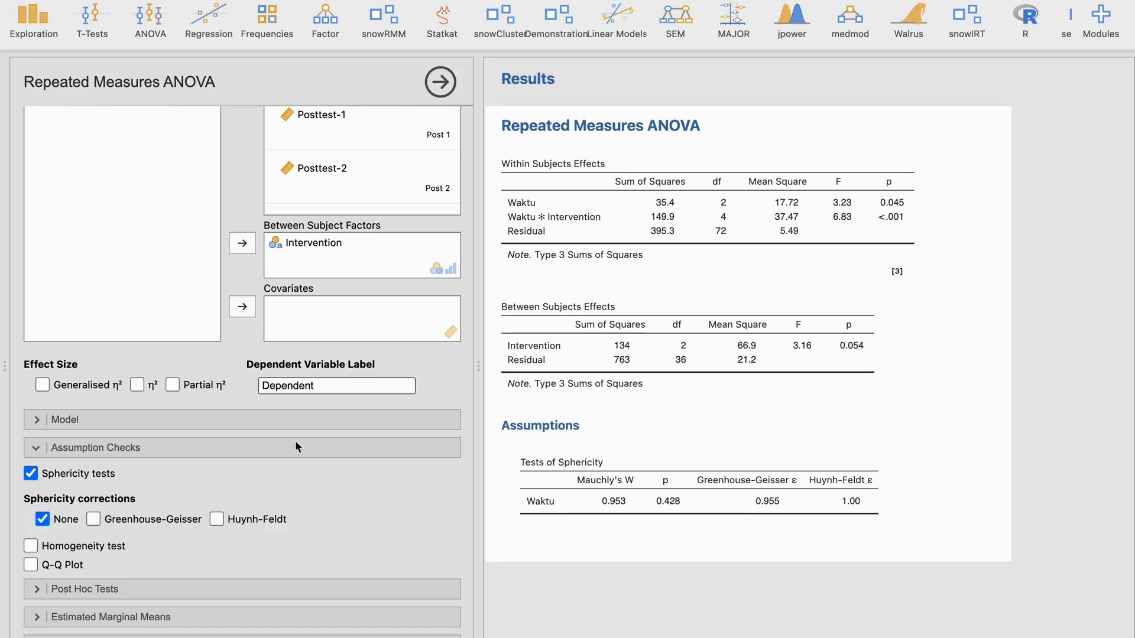
Add the homogeneity test and the Q-Q plot to the assumption checks and review their output
click(31, 546)
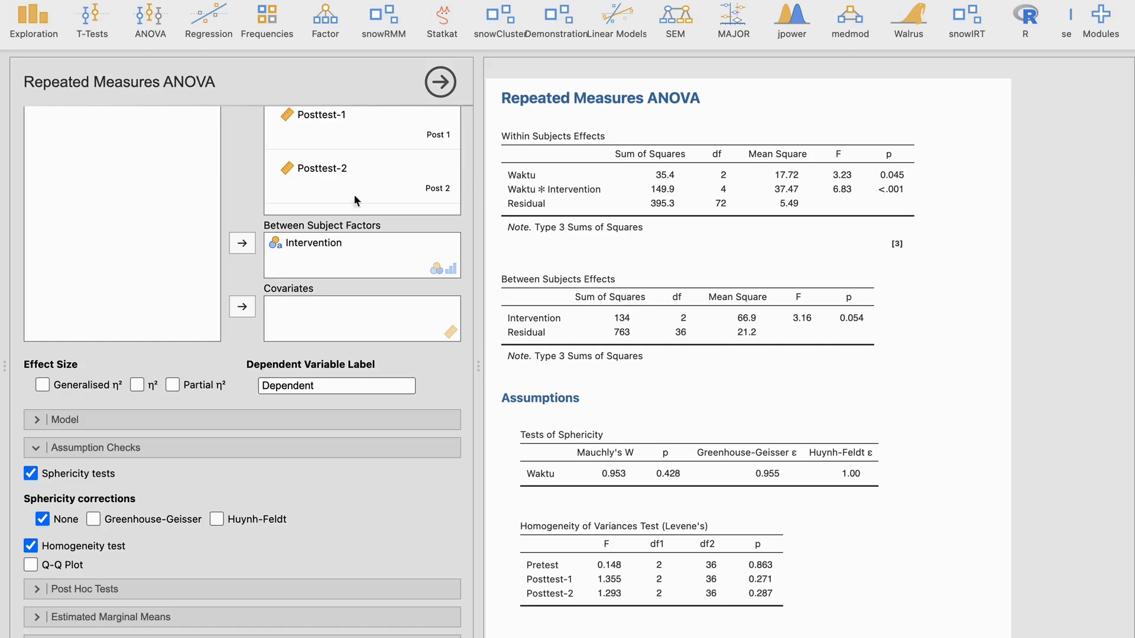
click(31, 565)
scroll(666, 465, down, 8)
scroll(666, 462, down, 1)
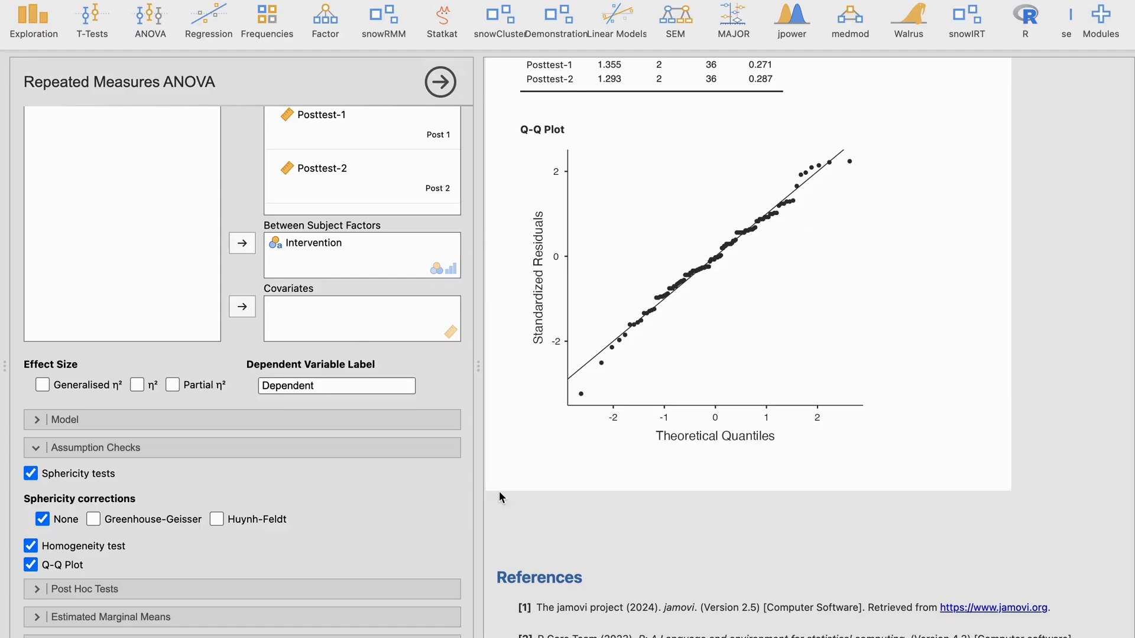
scroll(708, 242, up, 5)
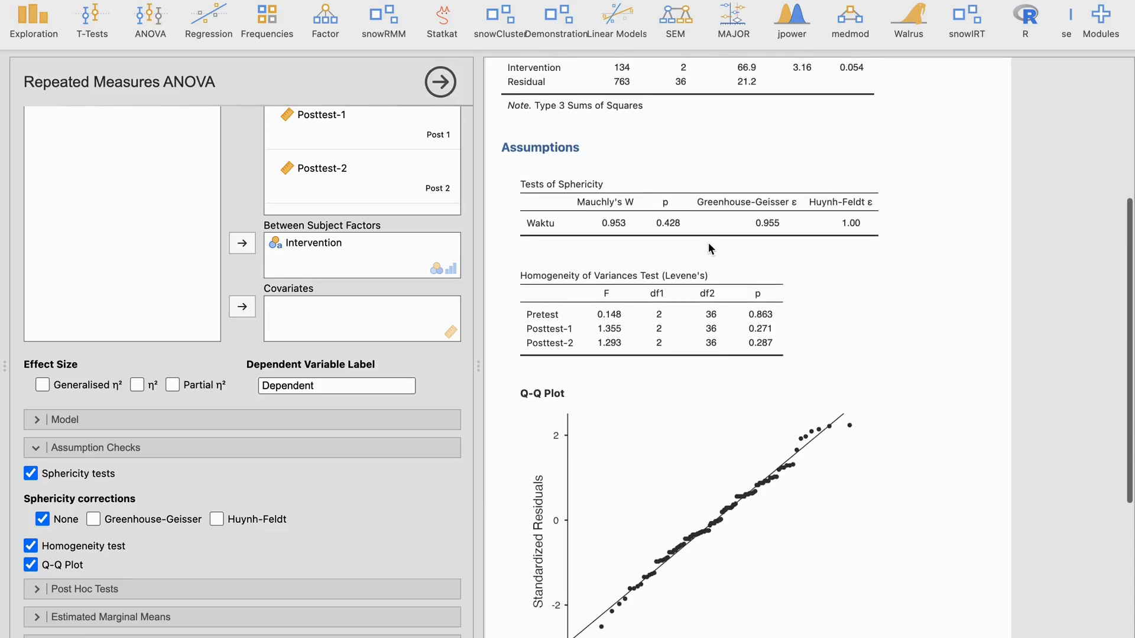
scroll(709, 244, up, 5)
scroll(708, 242, up, 1)
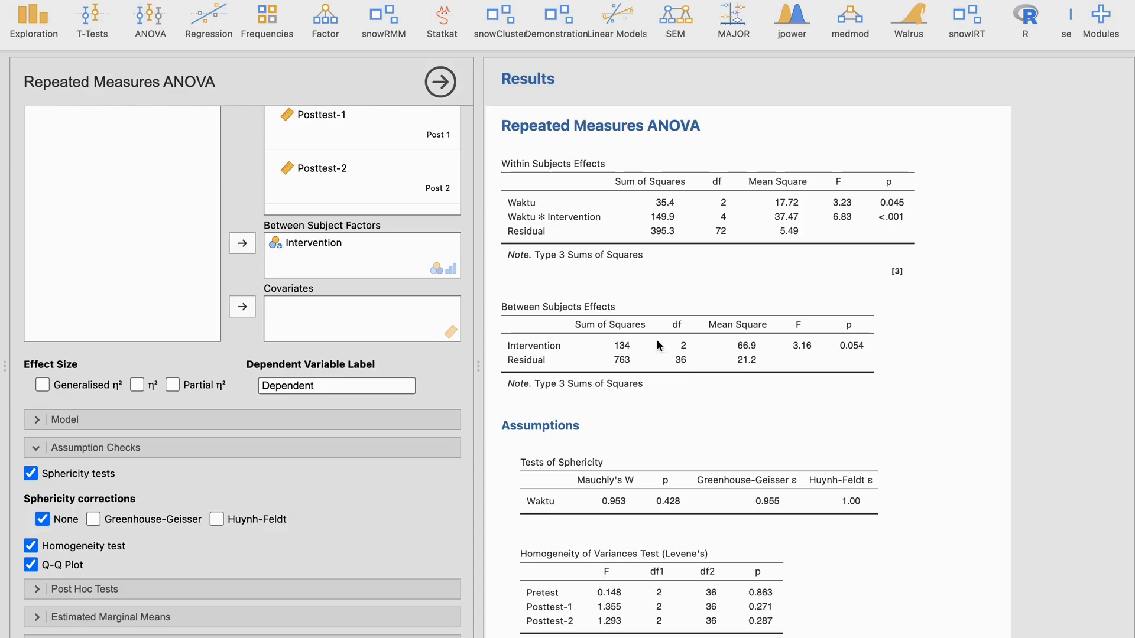
Report partial η² as the effect size and review it in the within- and between-subjects effects tables
click(172, 385)
scroll(785, 161, down, 2)
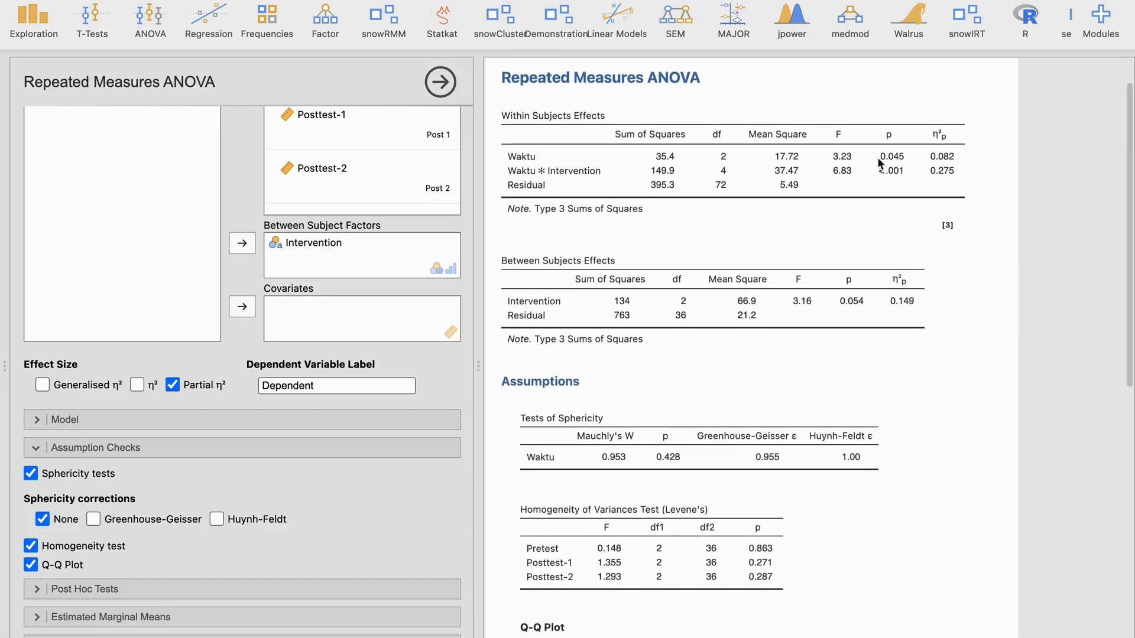
scroll(934, 153, up, 2)
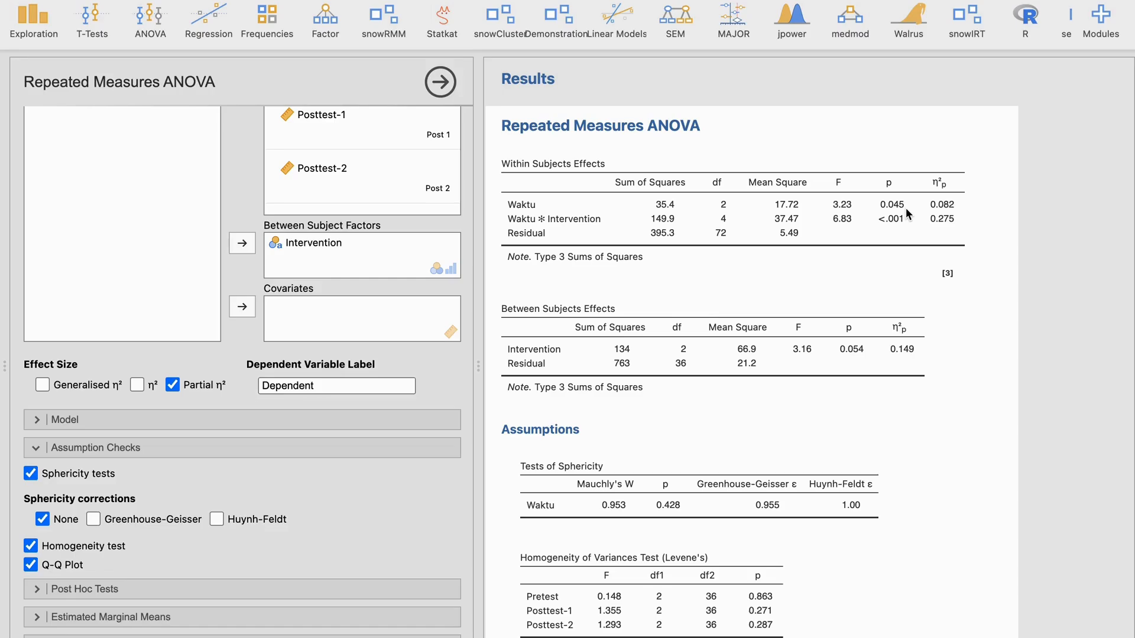
scroll(907, 257, down, 2)
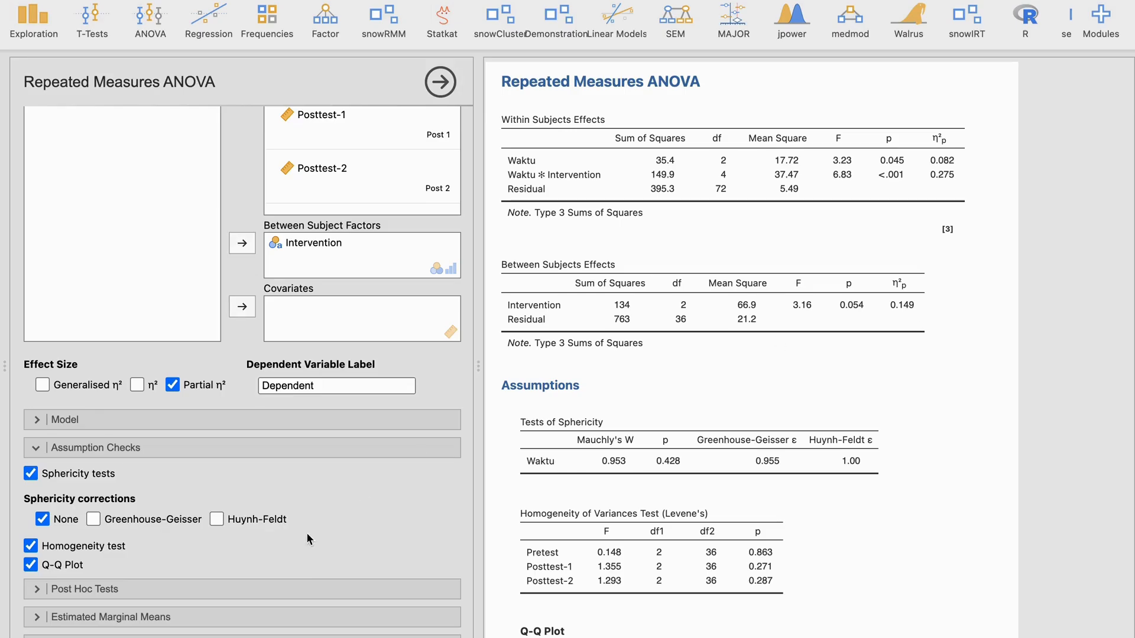
Add post hoc comparisons for Waktu and view the resulting comparison table
click(131, 591)
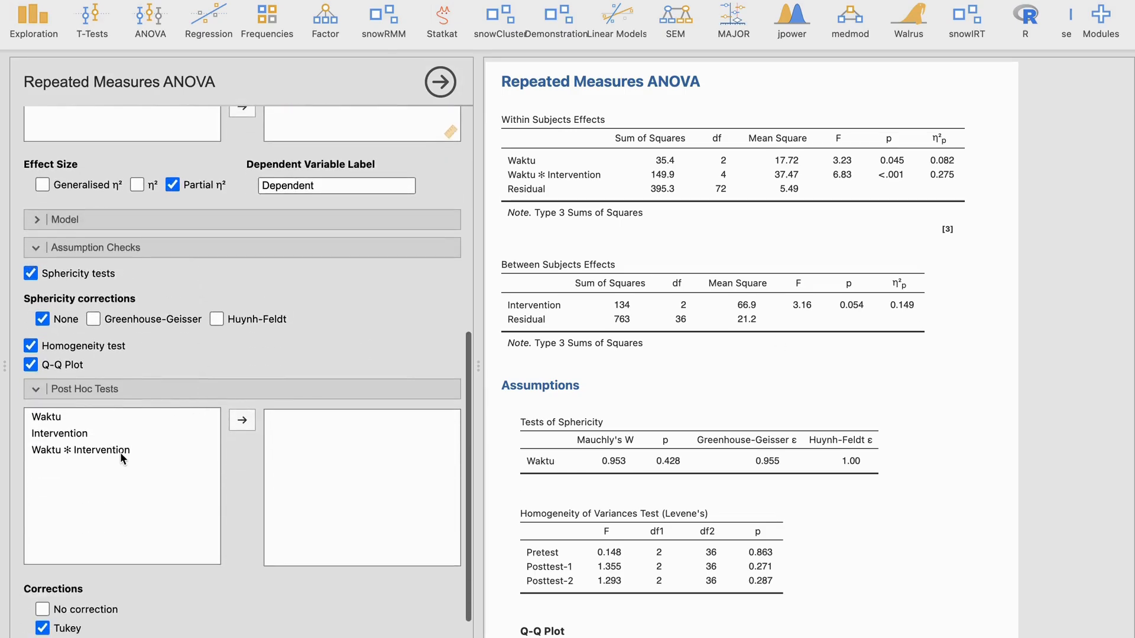
click(120, 453)
click(62, 413)
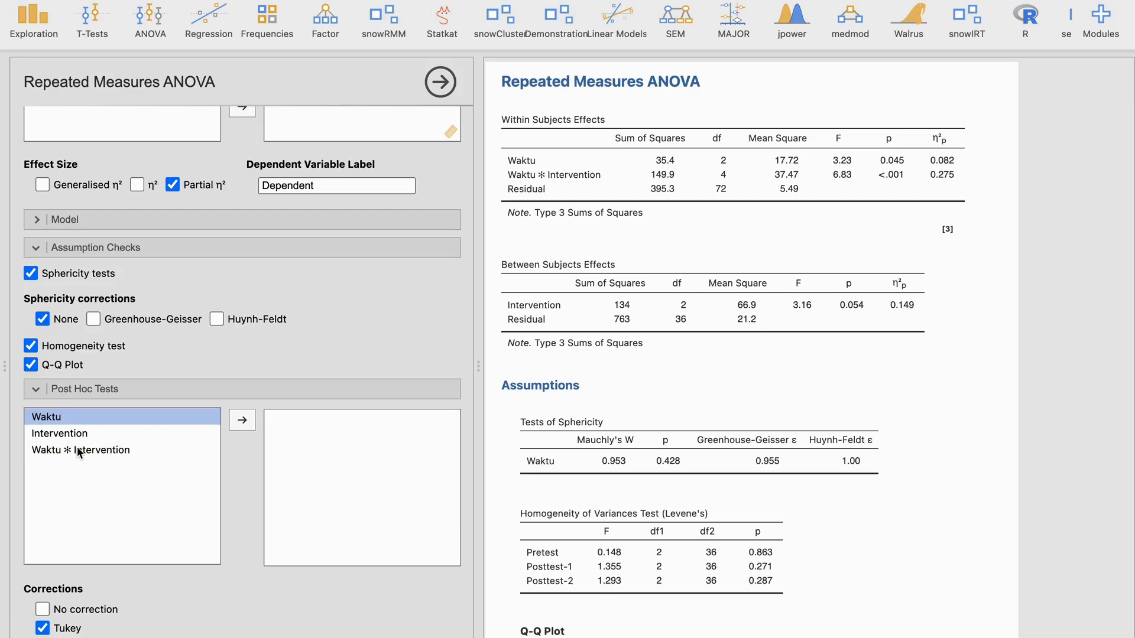
click(242, 420)
scroll(783, 517, down, 3)
scroll(784, 518, down, 10)
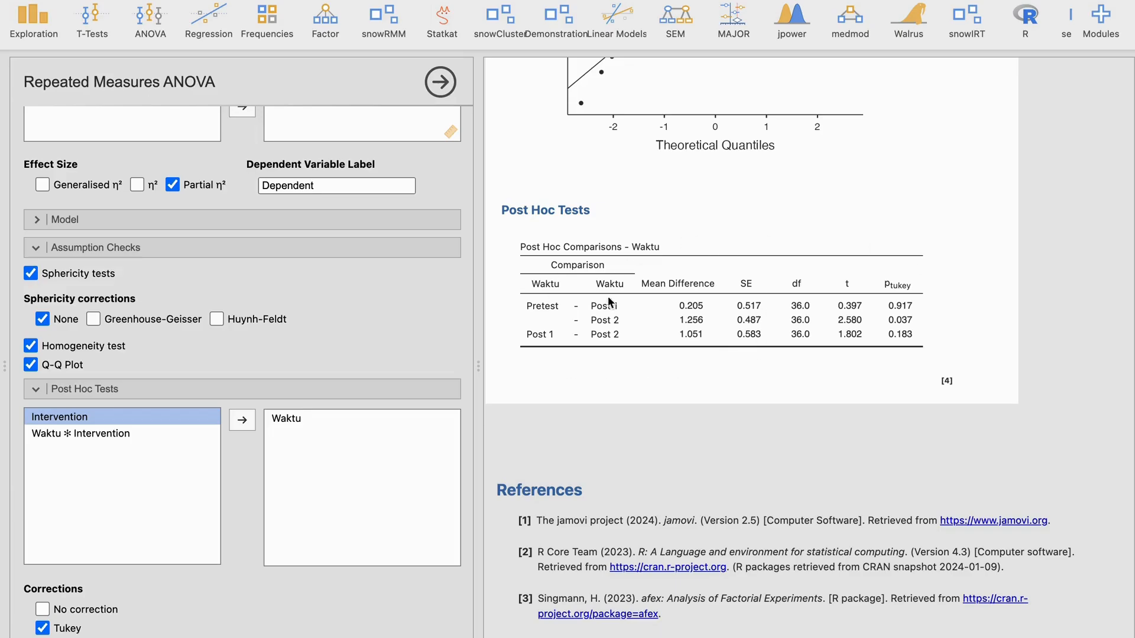
Add the Holm correction alongside Tukey in the post hoc tests and view the comparison table
scroll(416, 478, down, 3)
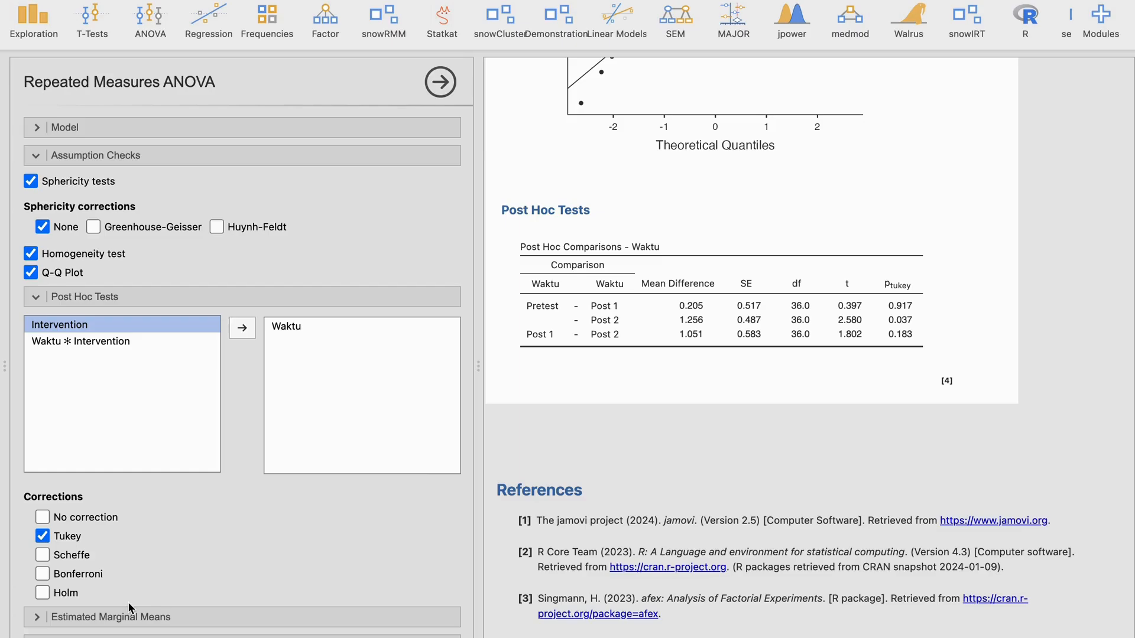
click(43, 594)
scroll(624, 454, up, 8)
scroll(901, 516, down, 5)
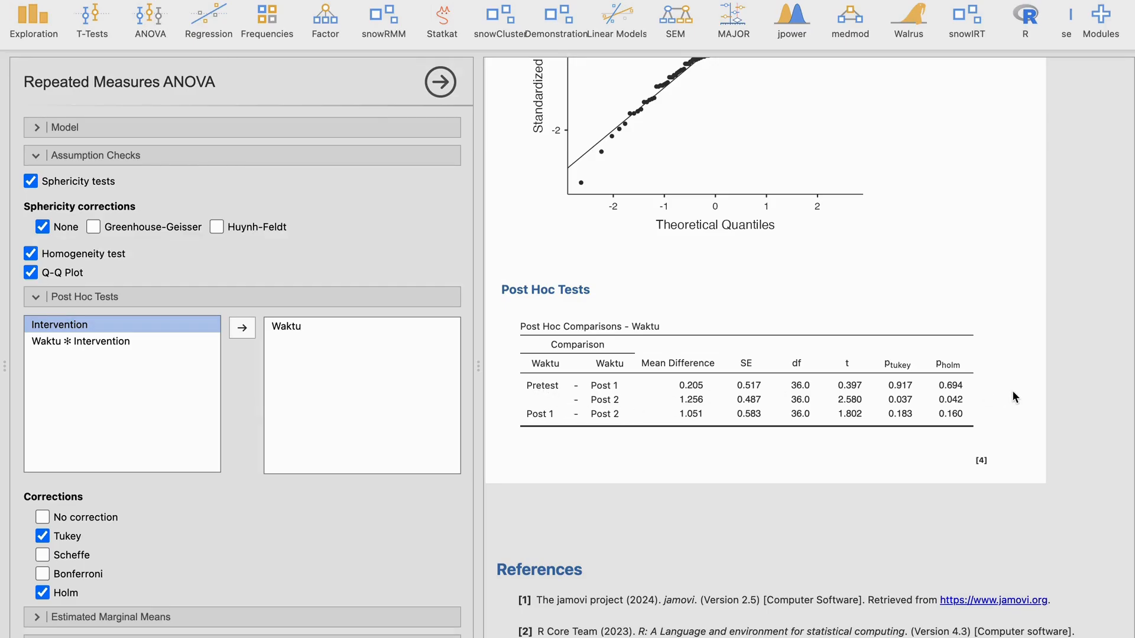
Replace Waktu with Intervention in the post hoc tests and check its comparison table against the within- and between-subjects effects tables
click(280, 327)
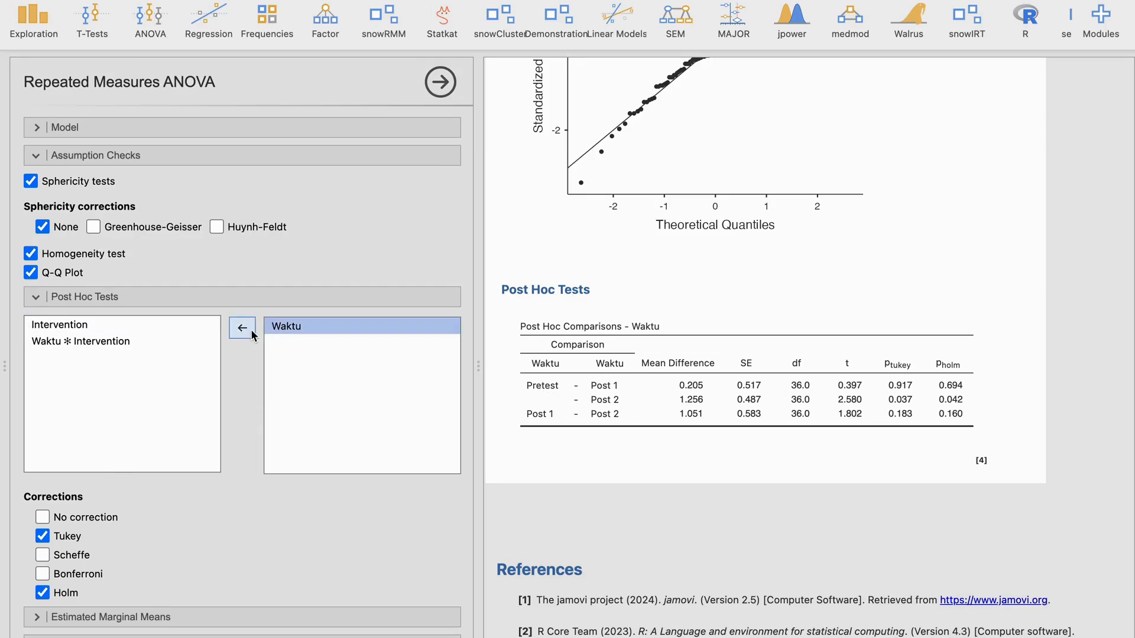
click(248, 328)
click(89, 332)
click(243, 328)
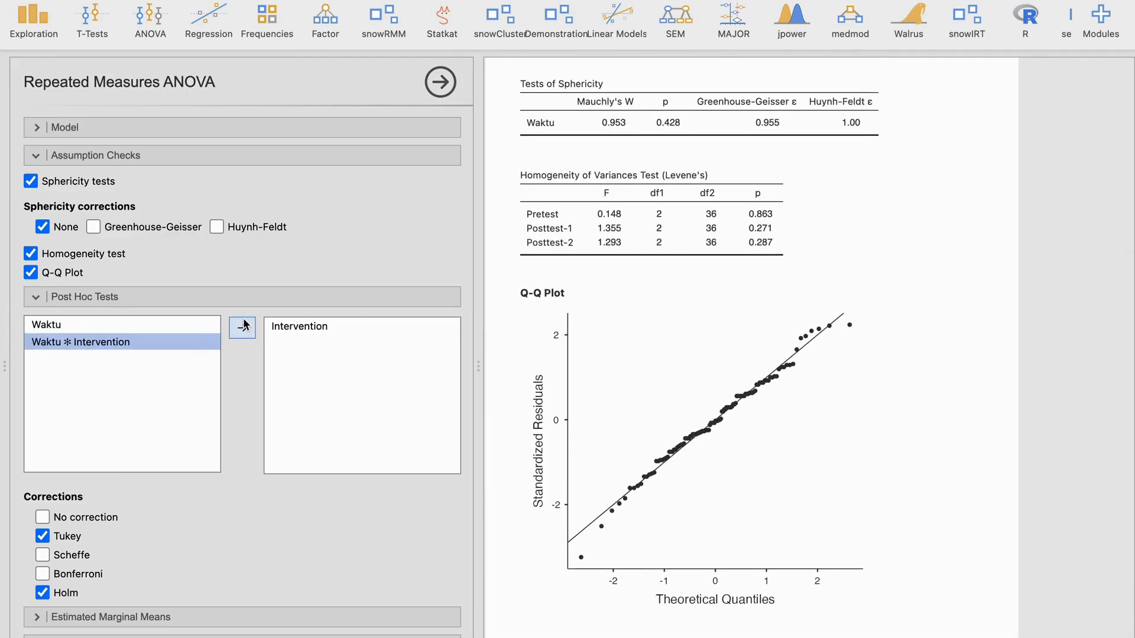
scroll(715, 338, down, 6)
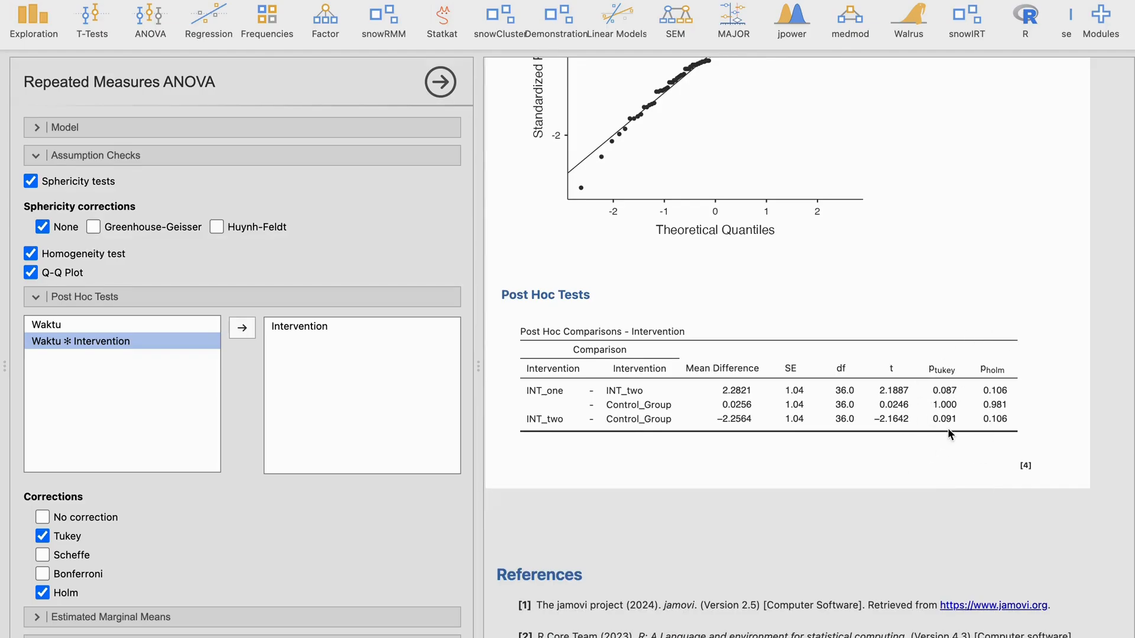
scroll(948, 431, up, 15)
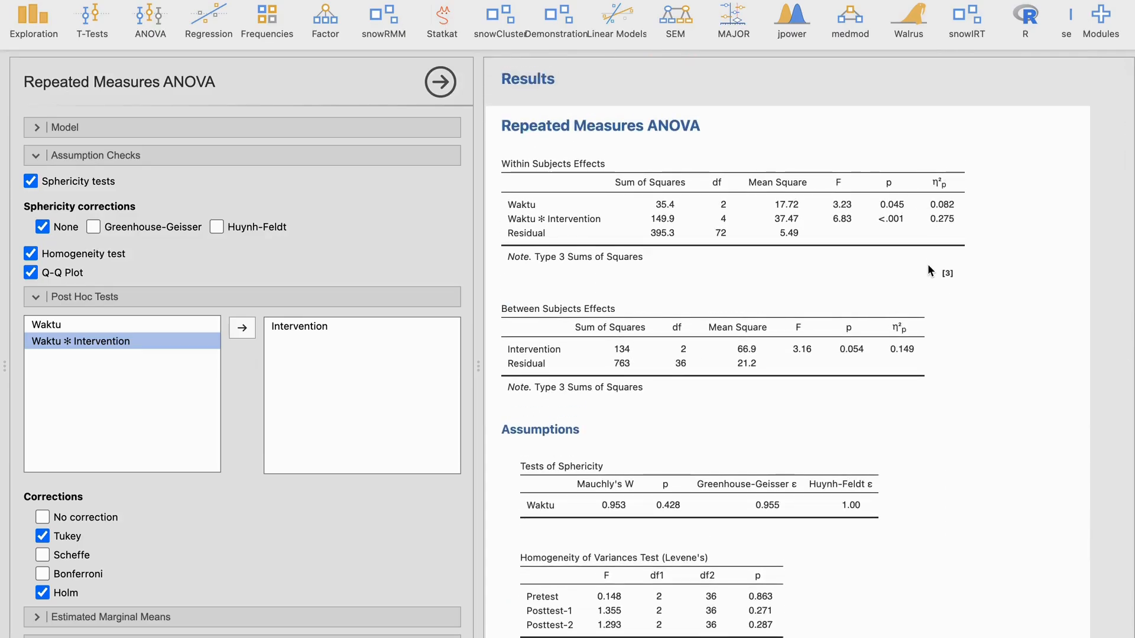
scroll(874, 366, down, 8)
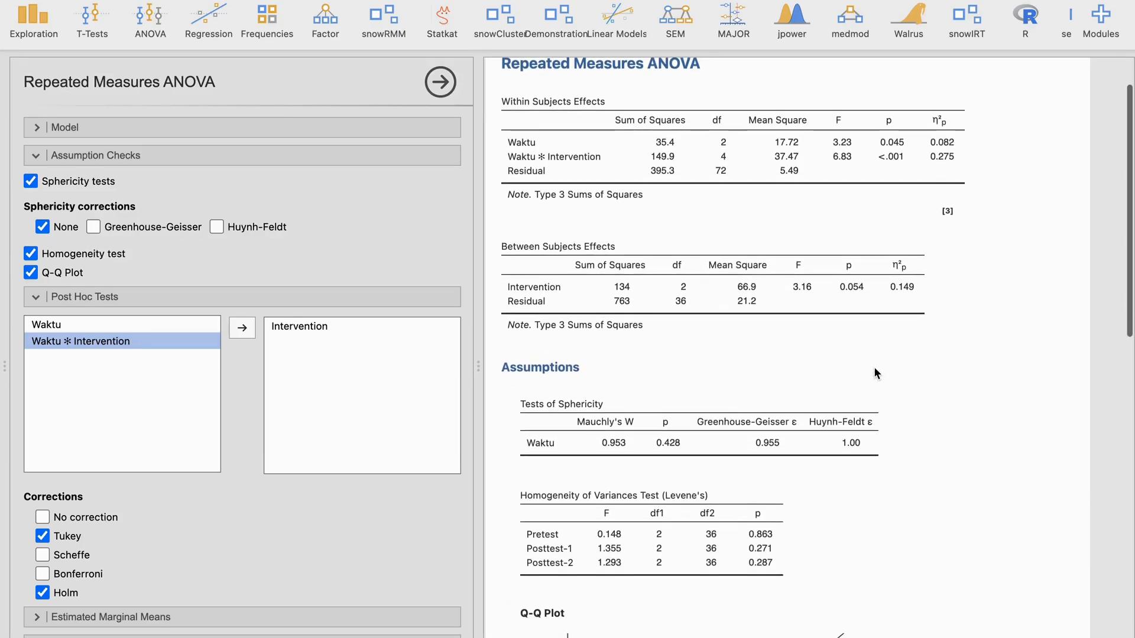
scroll(843, 280, down, 5)
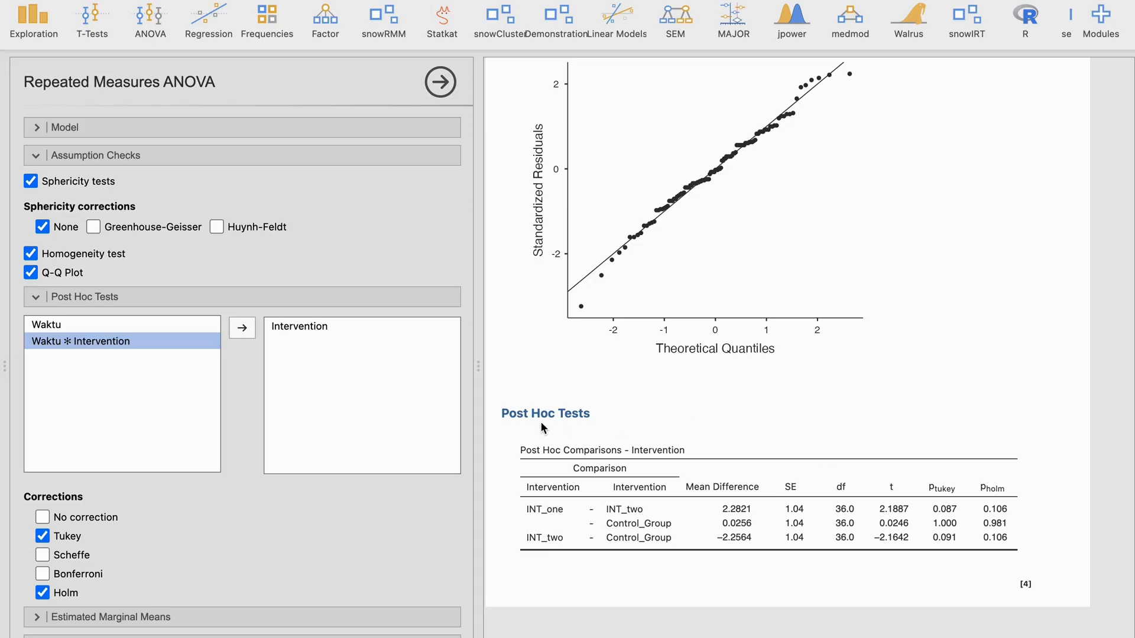
Replace Intervention with the Waktu ✻ Intervention interaction in the post hoc tests and view the resulting comparison table
click(317, 330)
click(243, 328)
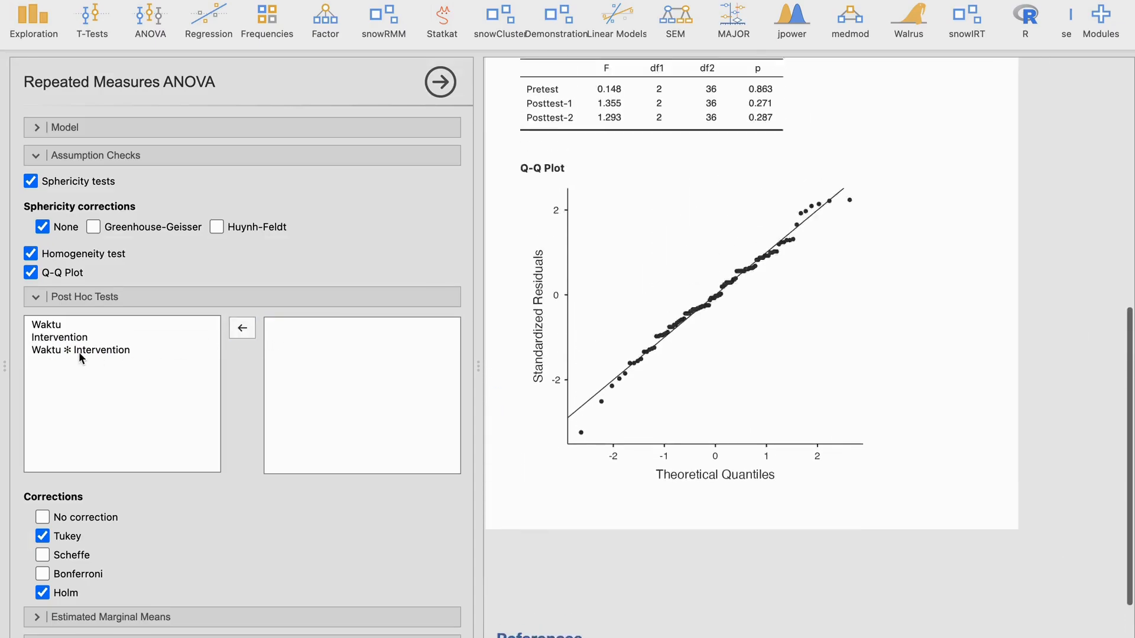
click(75, 343)
click(73, 357)
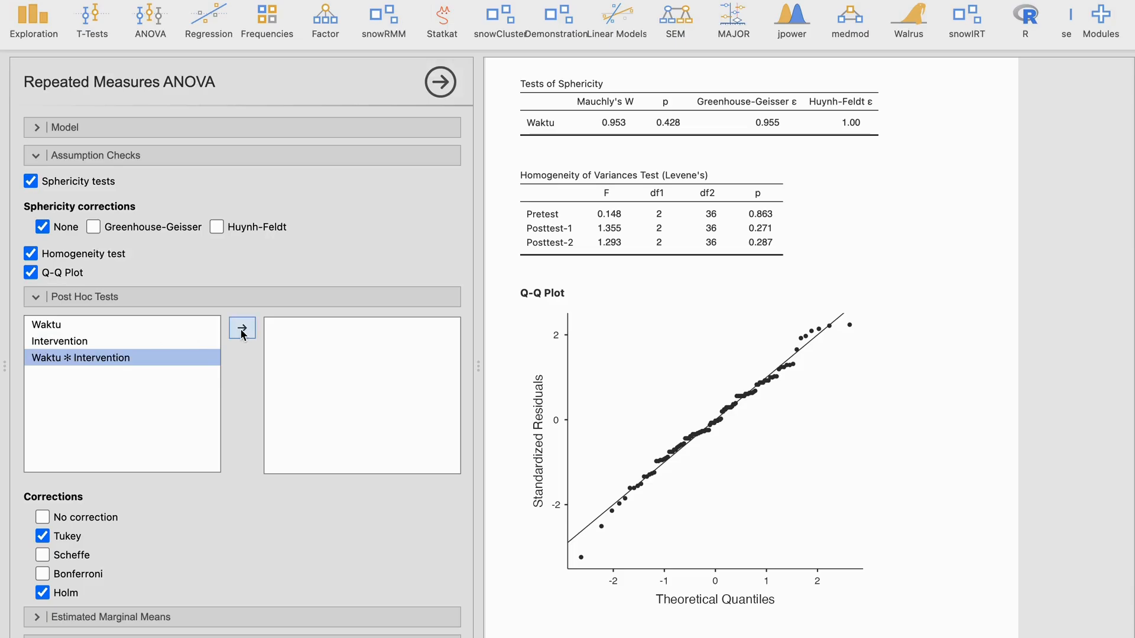
click(244, 329)
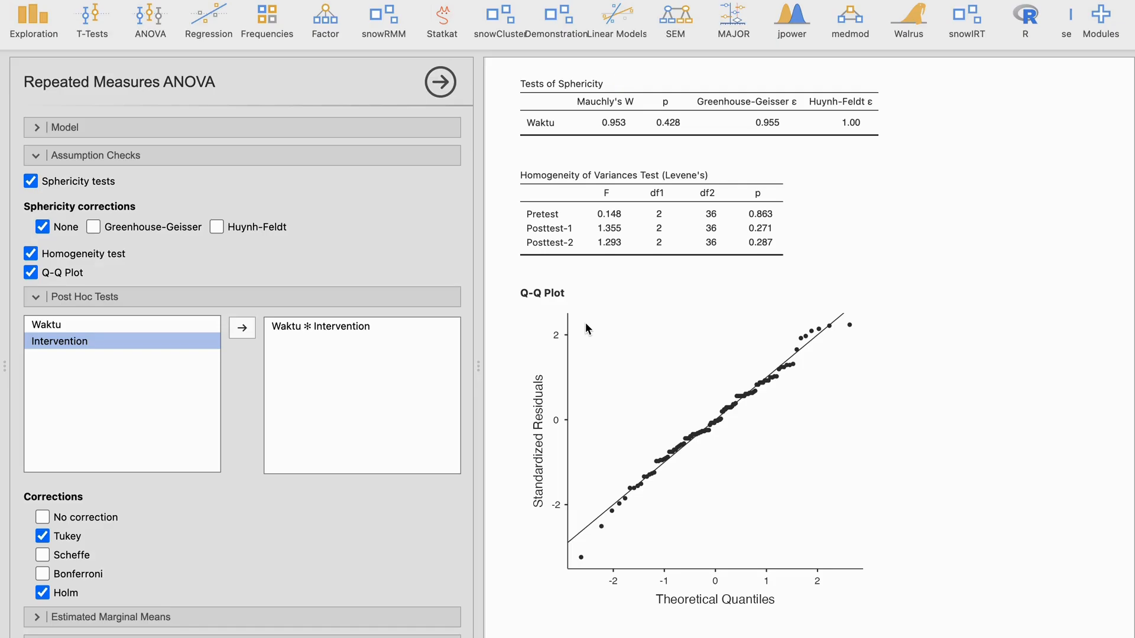
scroll(715, 417, down, 15)
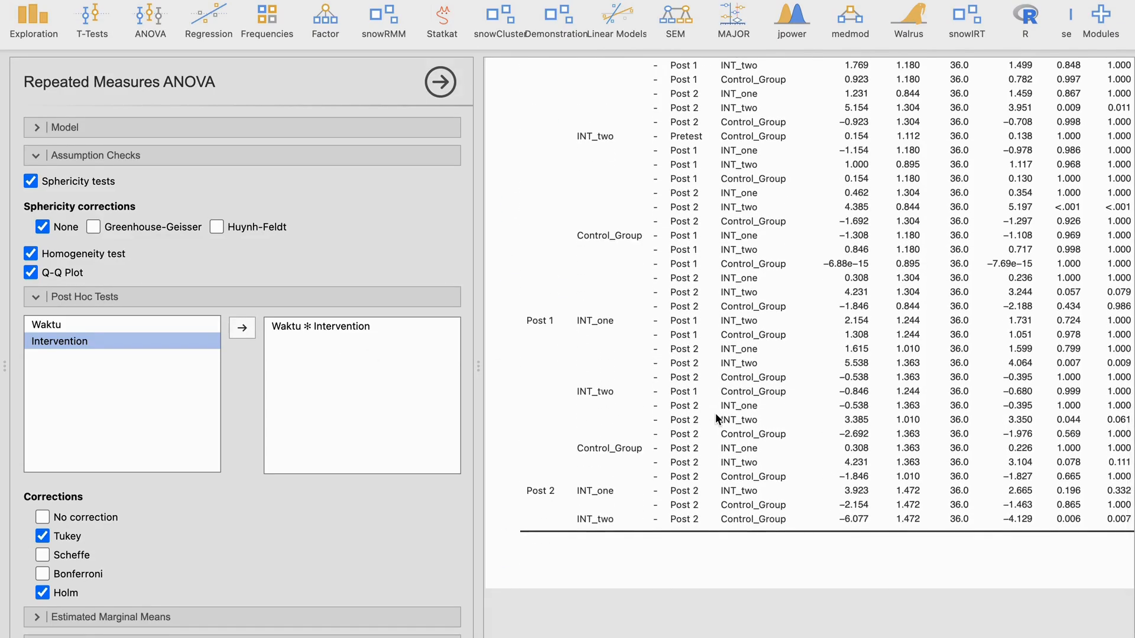
scroll(715, 417, up, 3)
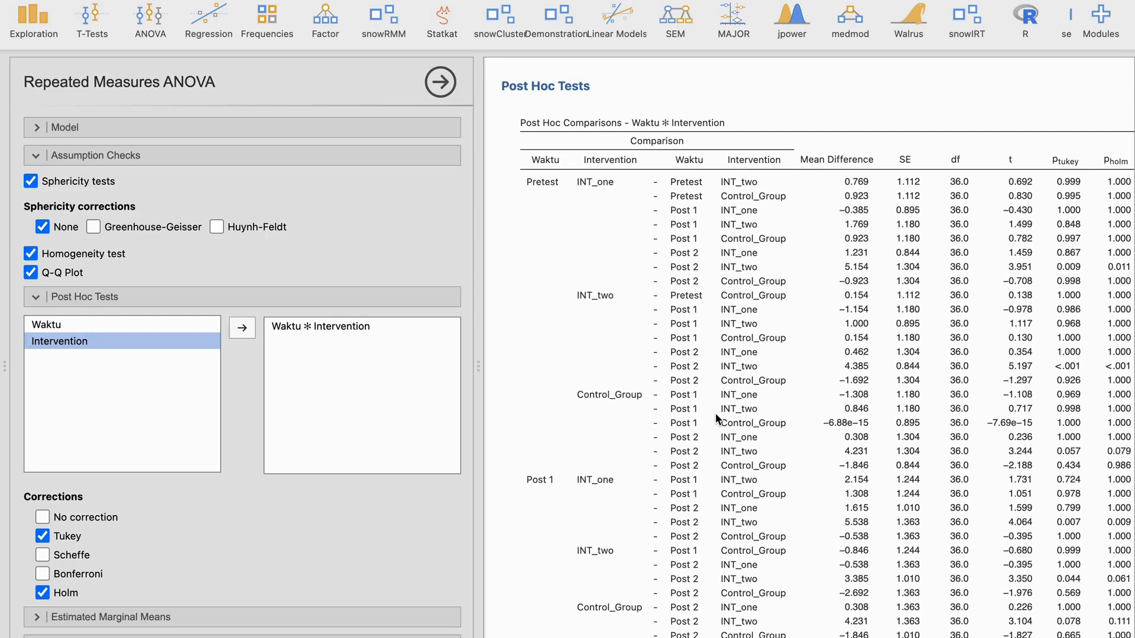
Add Waktu and Intervention together as Term 1 of the estimated marginal means and review the interaction plot
click(155, 620)
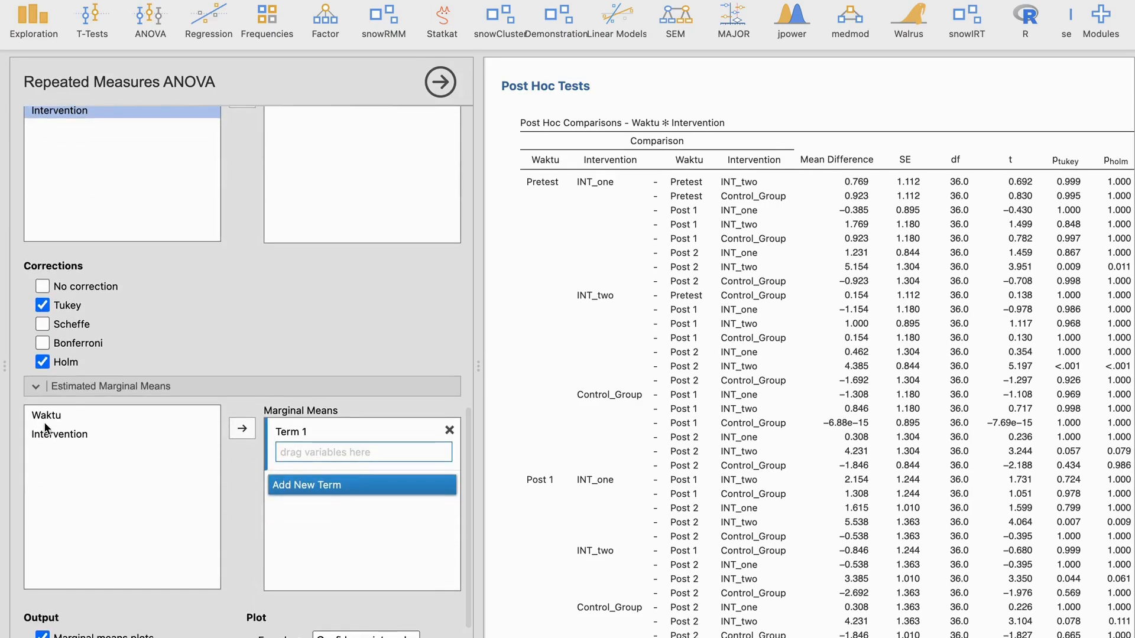
click(45, 423)
click(242, 428)
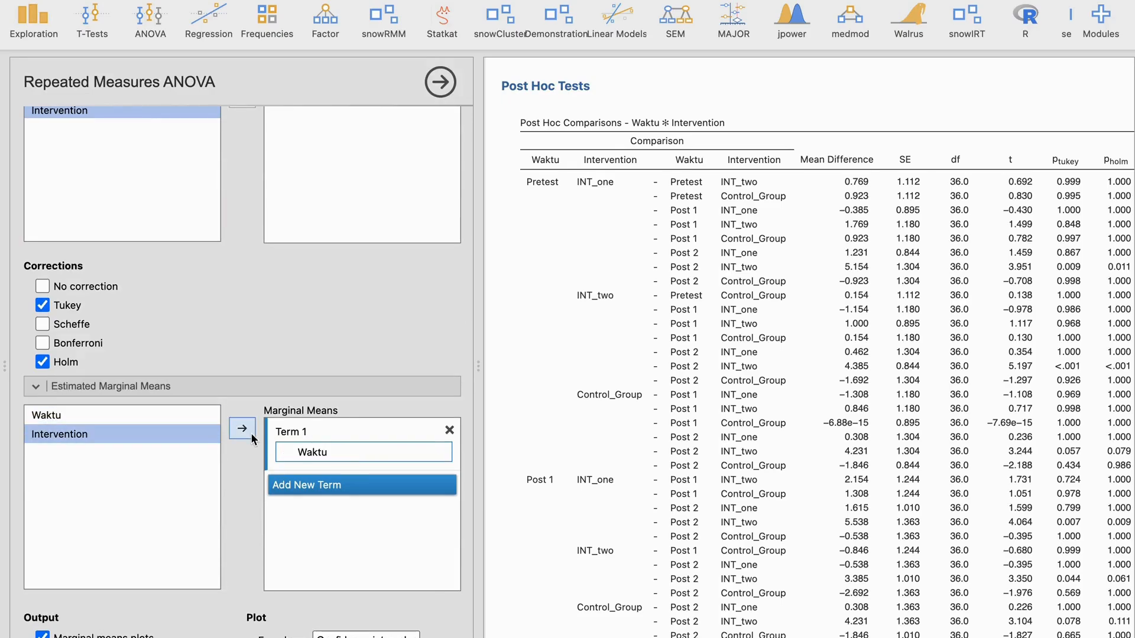
click(242, 428)
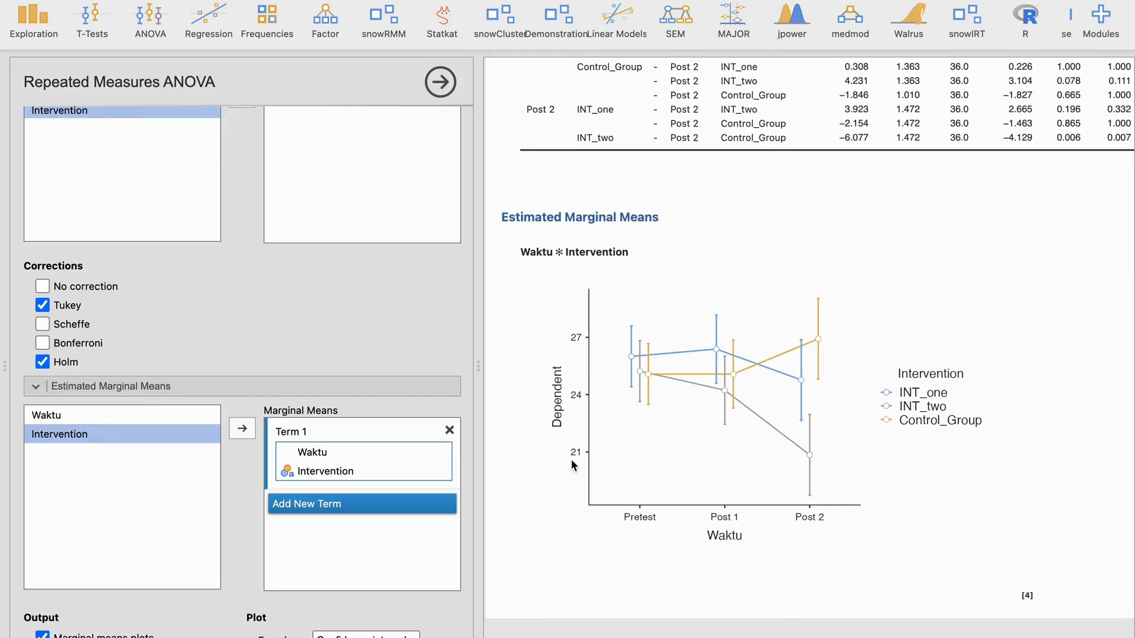
scroll(644, 478, down, 1)
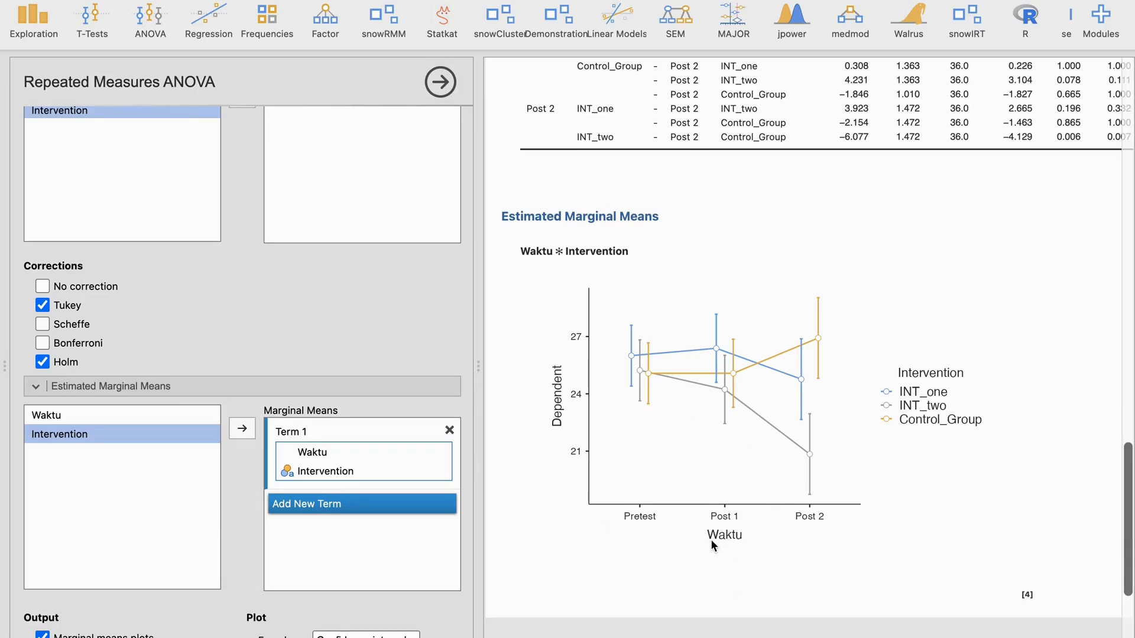
scroll(226, 566, down, 4)
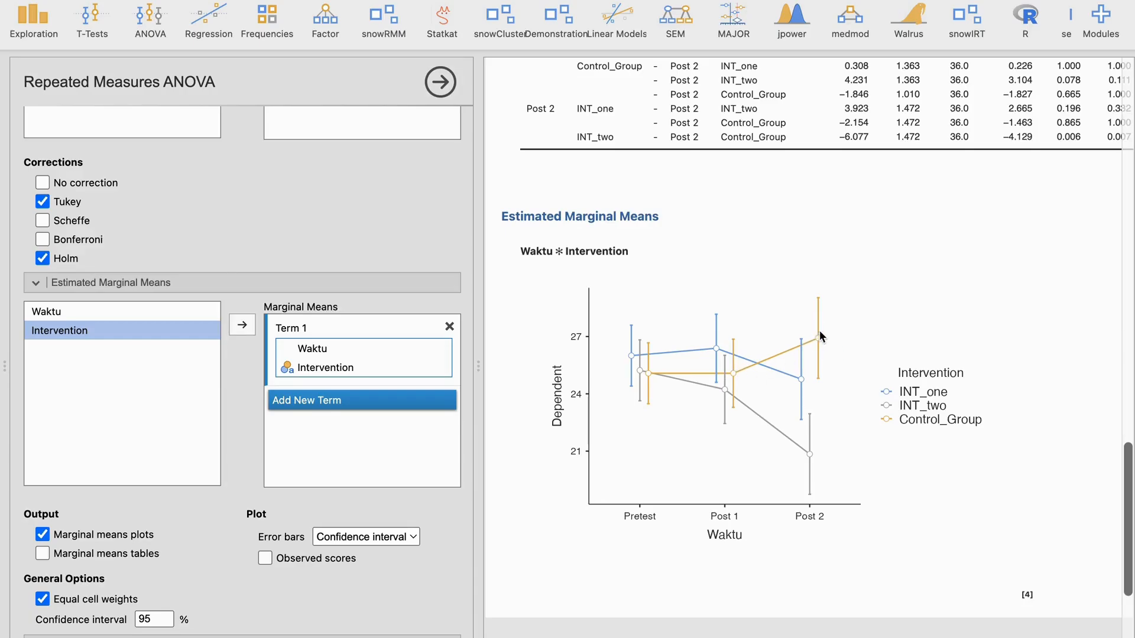
Examine the Waktu ✻ Intervention post hoc table, reading the mean differences and the Tukey and Holm p-values for each comparison
scroll(748, 143, up, 4)
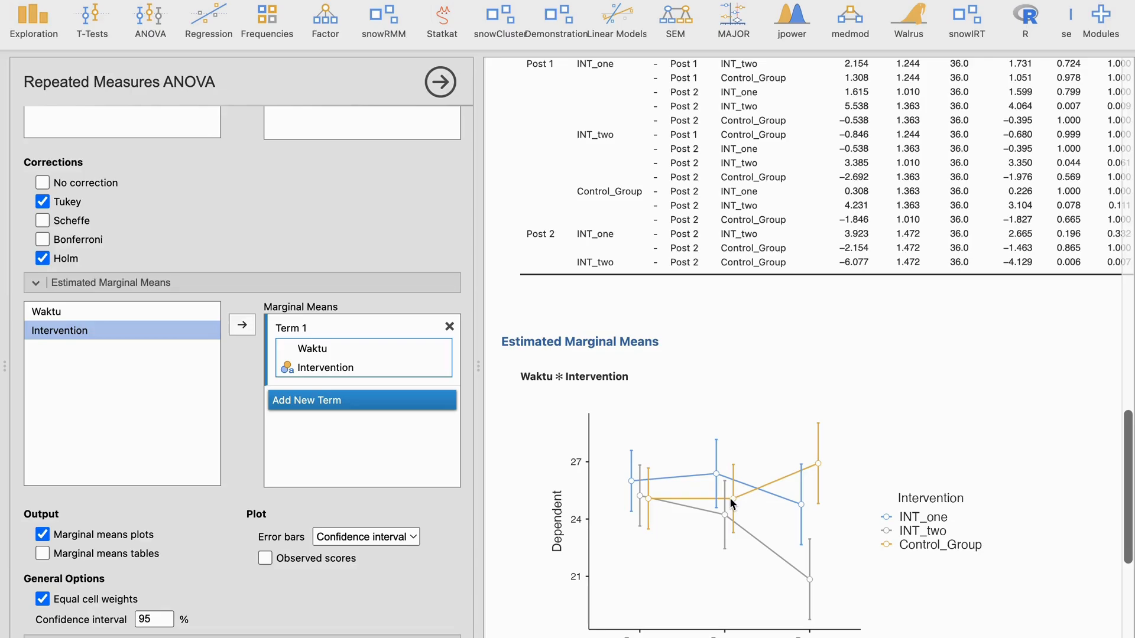
scroll(729, 498, up, 5)
scroll(731, 504, up, 2)
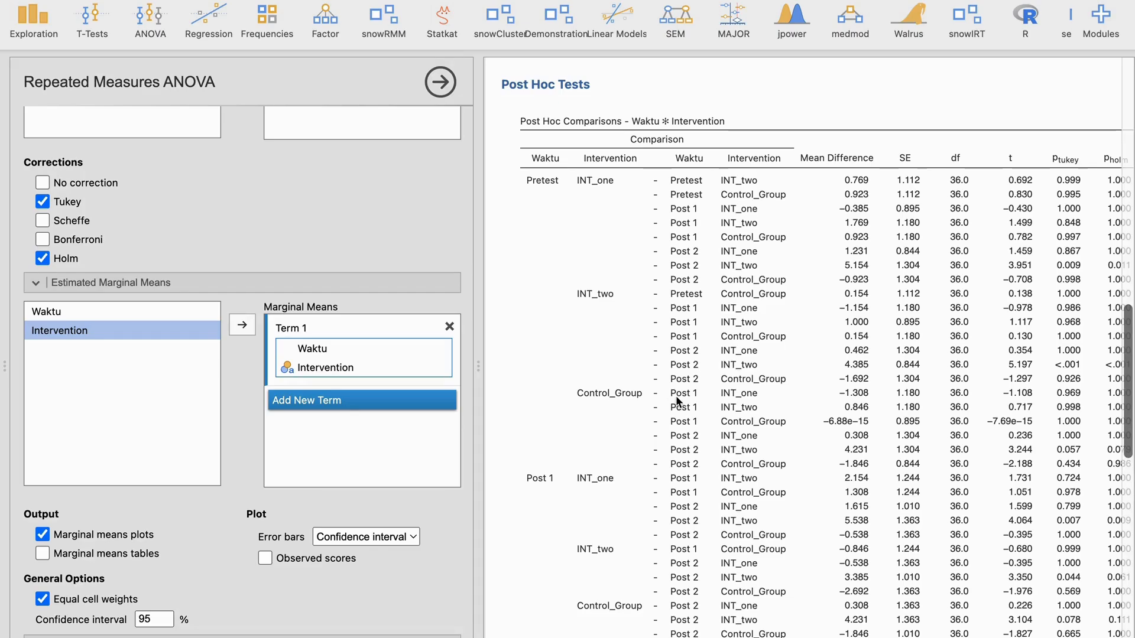
scroll(601, 478, down, 5)
scroll(601, 477, up, 5)
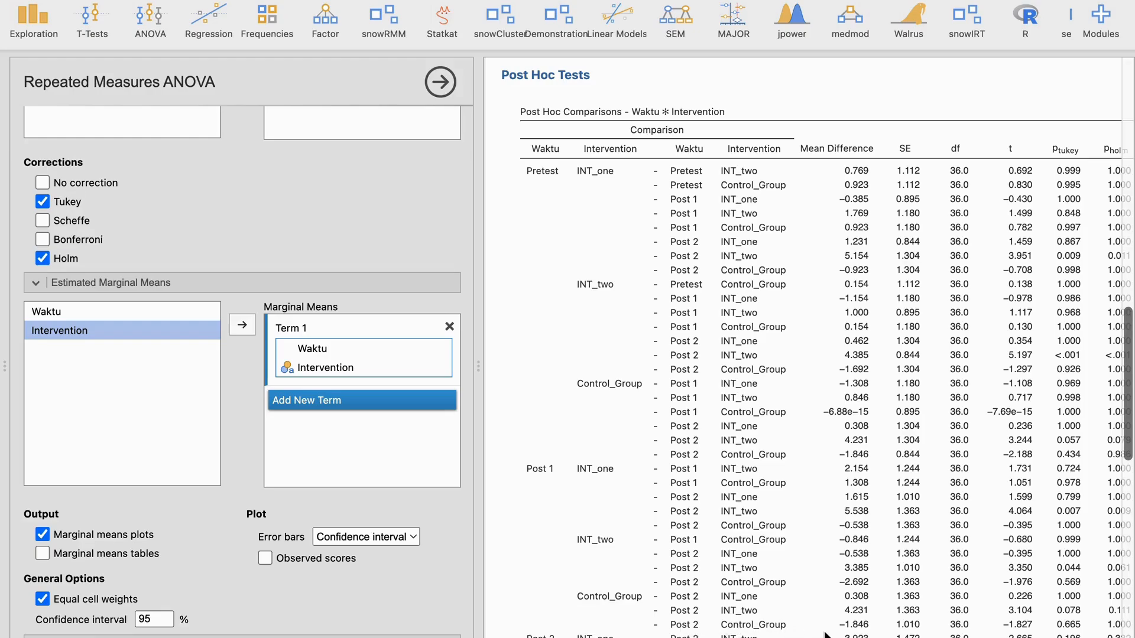
scroll(916, 631, right, 3)
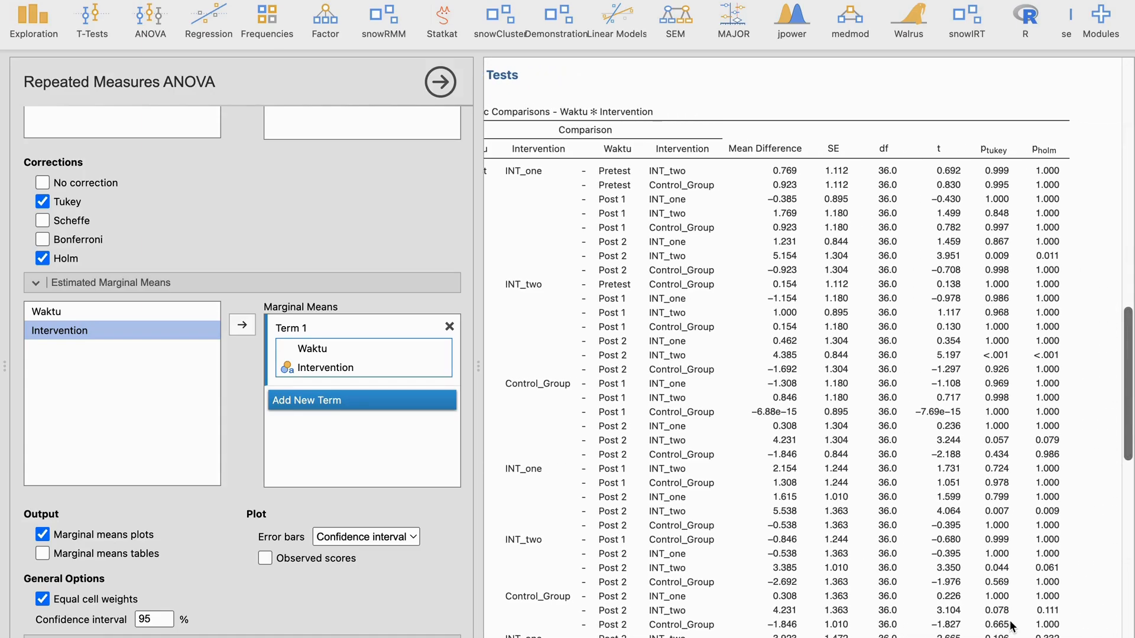
scroll(1012, 627, left, 2)
scroll(1012, 627, left, 1)
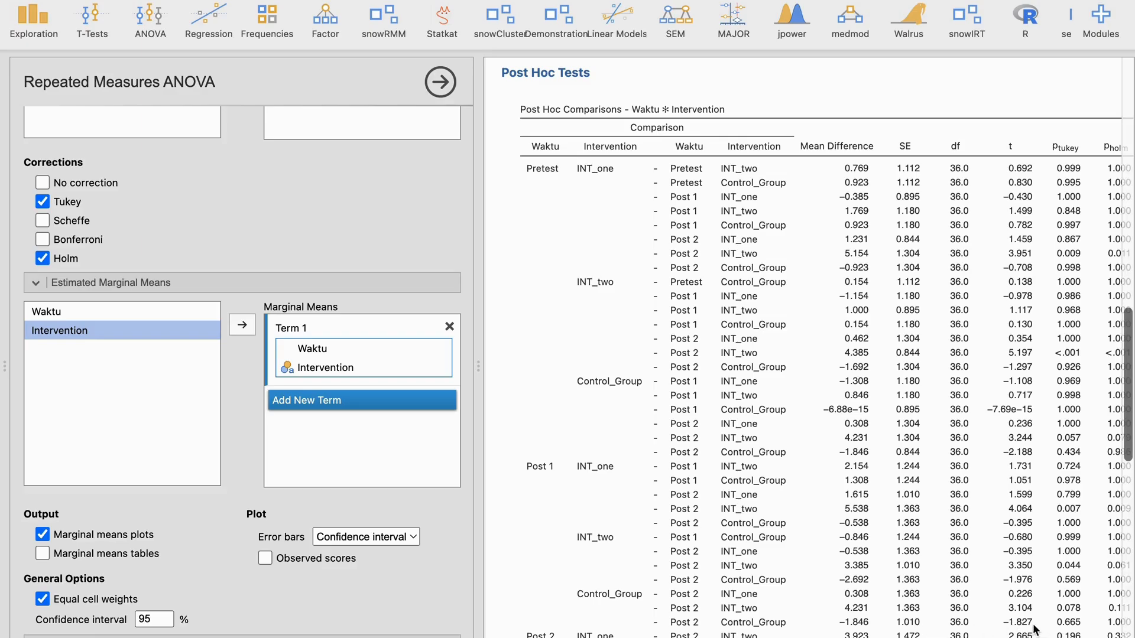
scroll(1035, 630, right, 1)
scroll(1034, 630, right, 2)
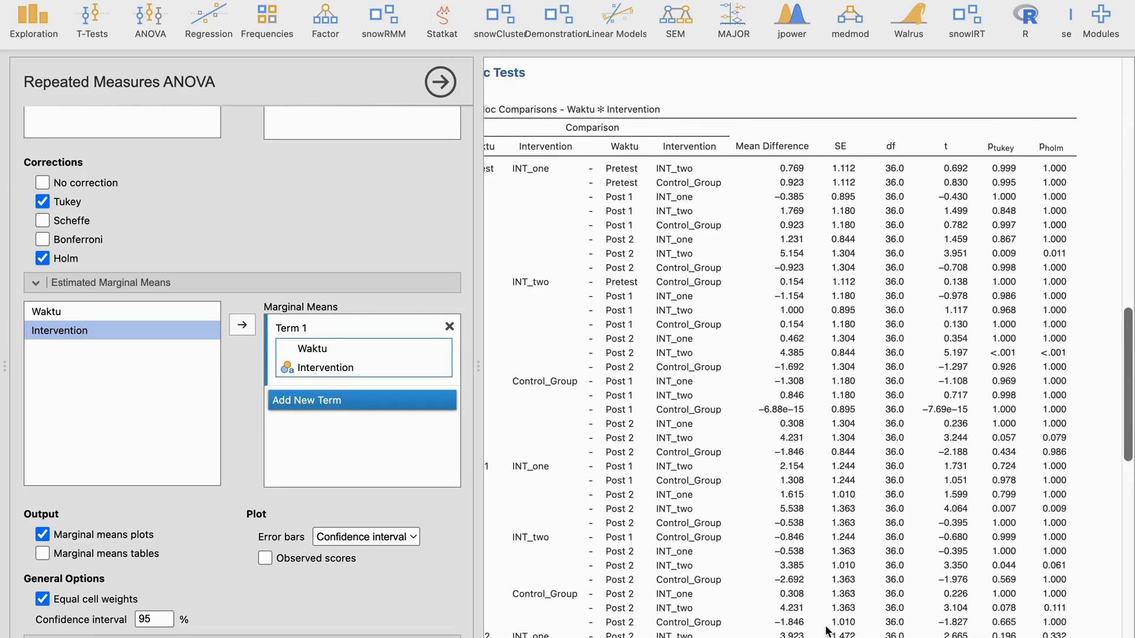
scroll(827, 631, left, 3)
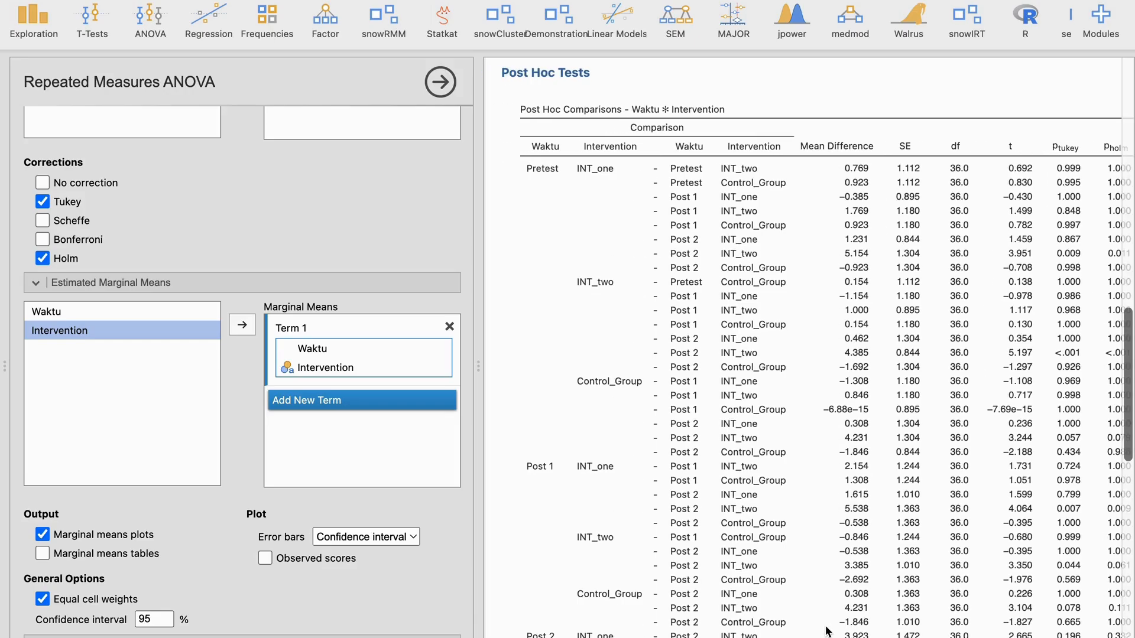
scroll(827, 631, down, 2)
scroll(828, 631, down, 1)
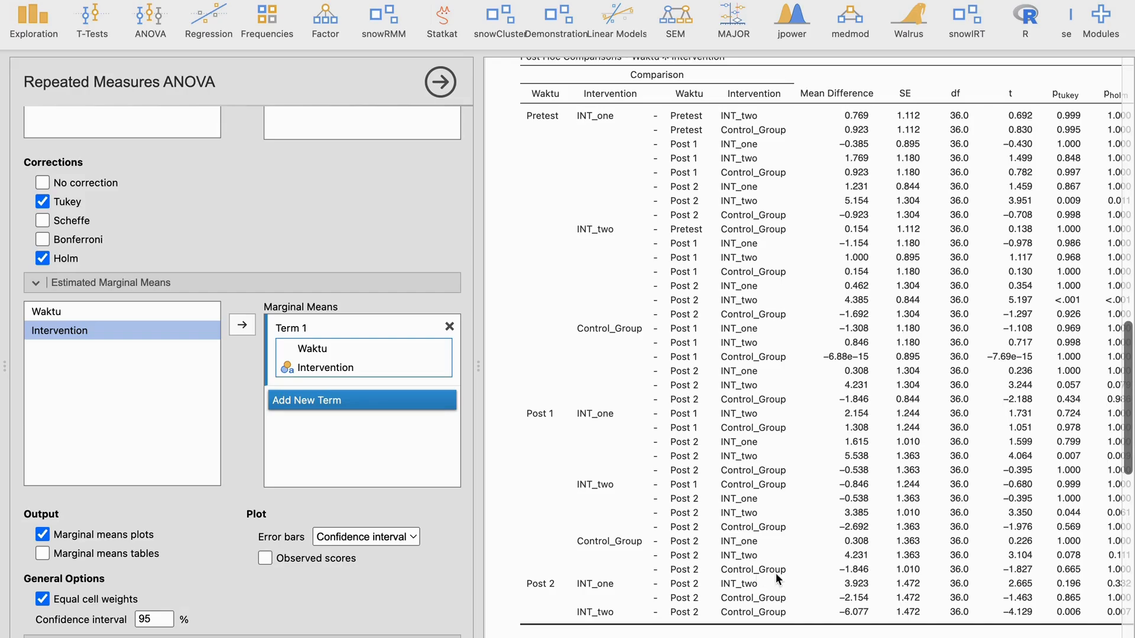
scroll(1071, 569, right, 1)
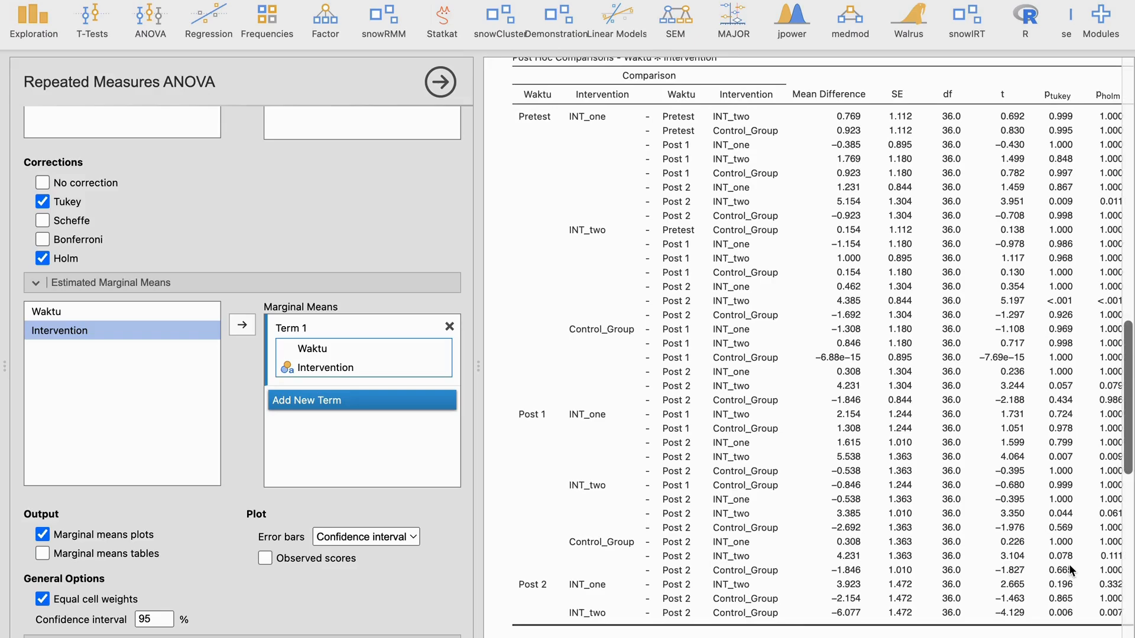
scroll(1070, 568, right, 3)
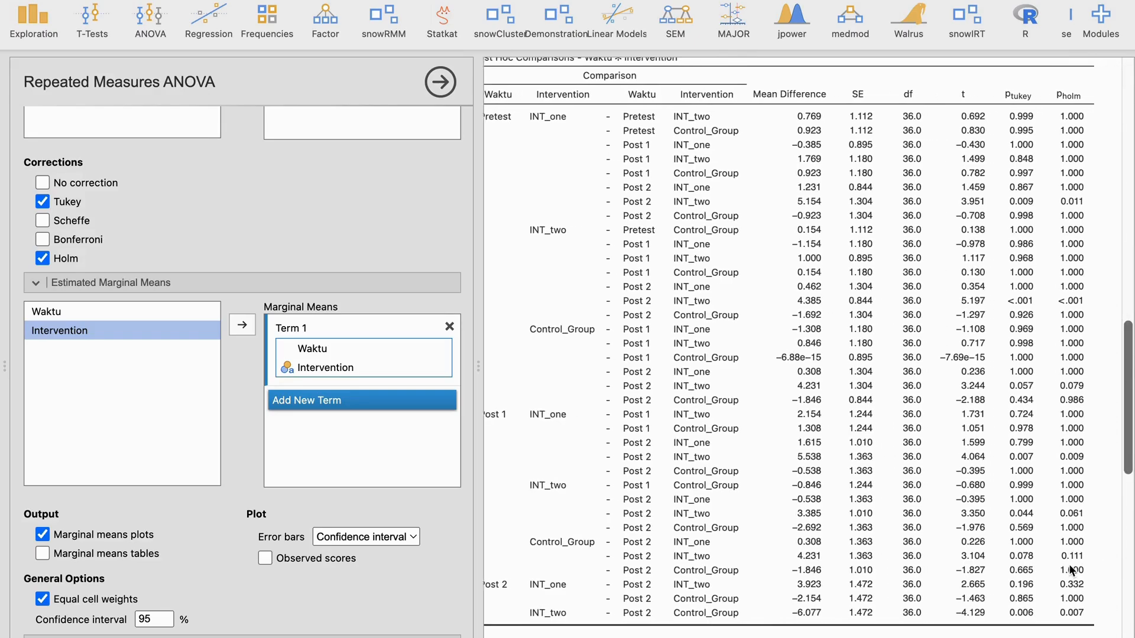
Compare the group trends in the estimated marginal means plot with the corresponding Waktu ✻ Intervention post hoc comparisons
scroll(1012, 569, down, 5)
scroll(1012, 568, down, 5)
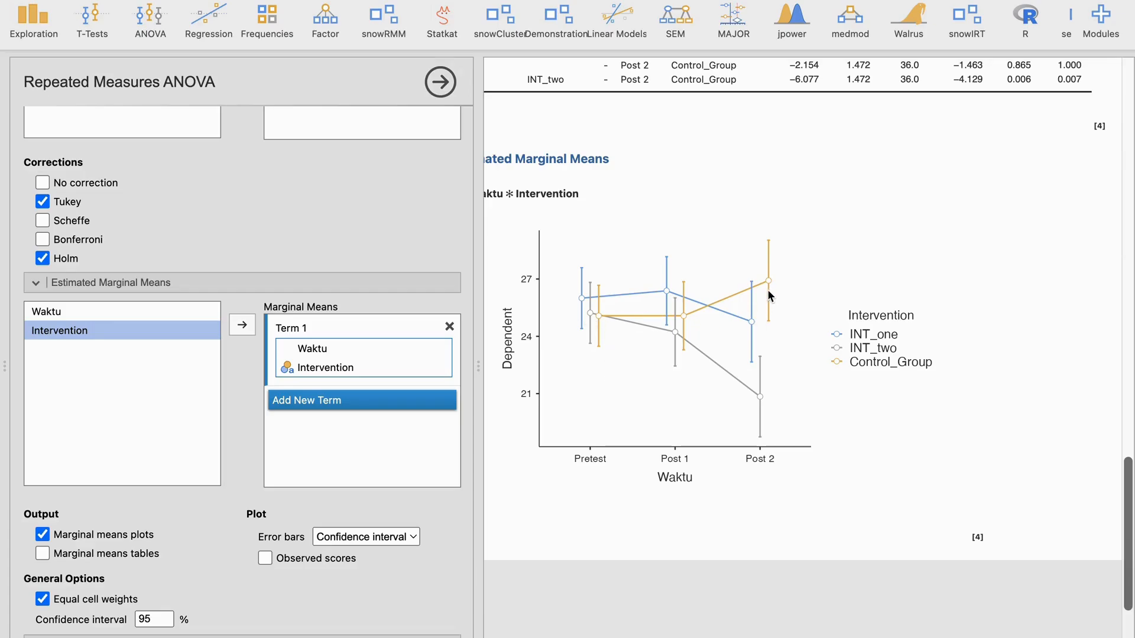
scroll(714, 164, up, 6)
scroll(714, 164, up, 3)
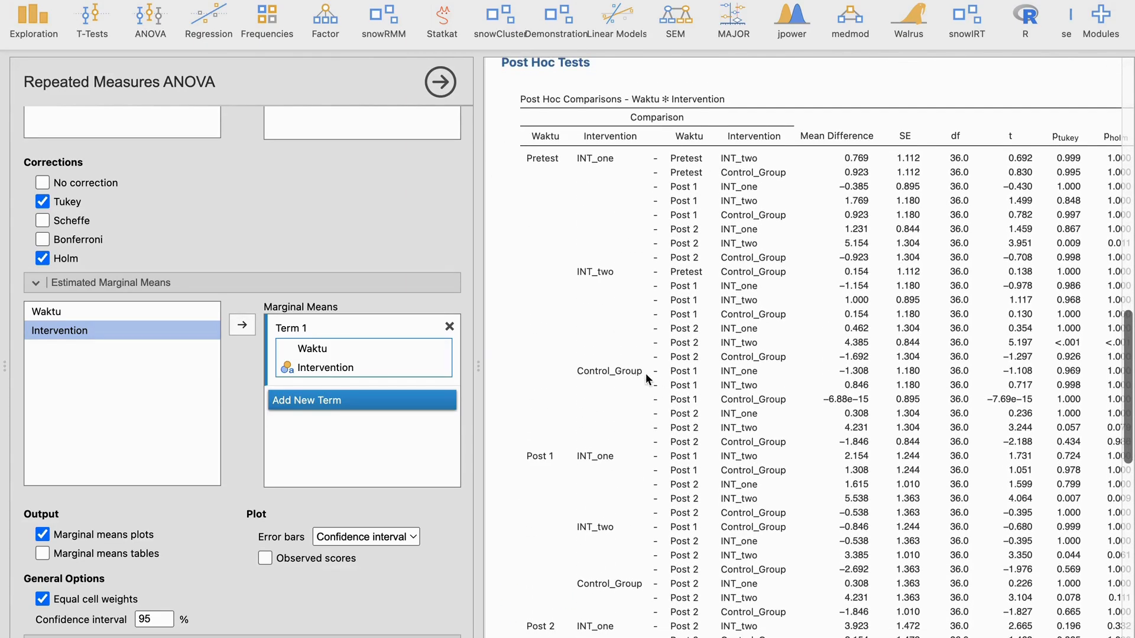
scroll(1050, 438, right, 1)
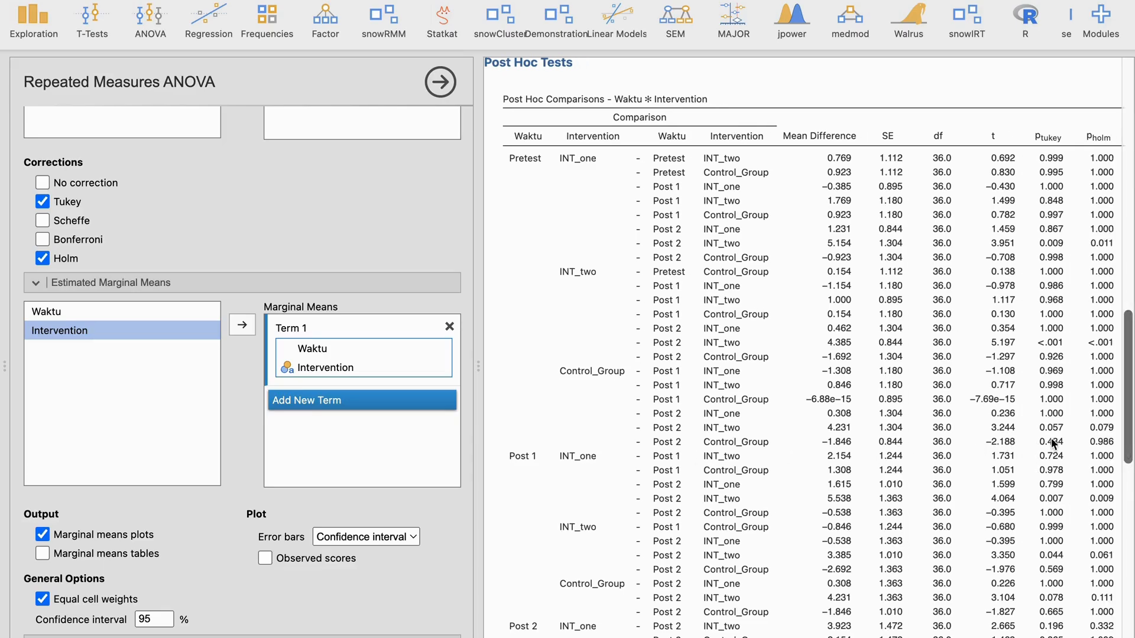
scroll(1051, 438, right, 1)
scroll(1050, 439, down, 9)
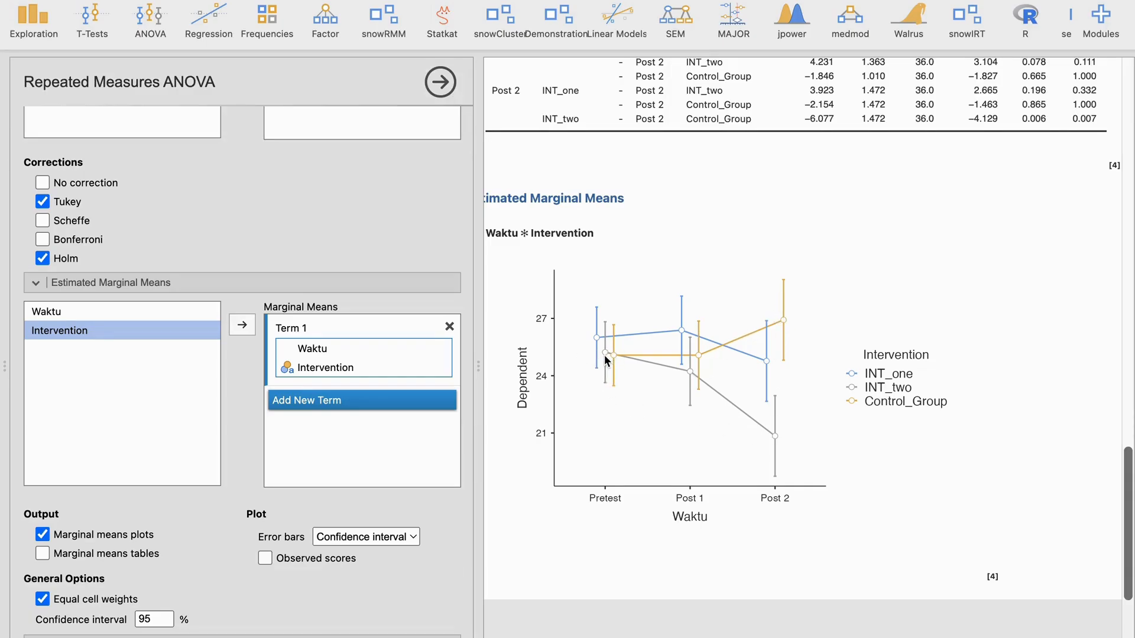
scroll(604, 355, up, 7)
scroll(604, 355, left, 2)
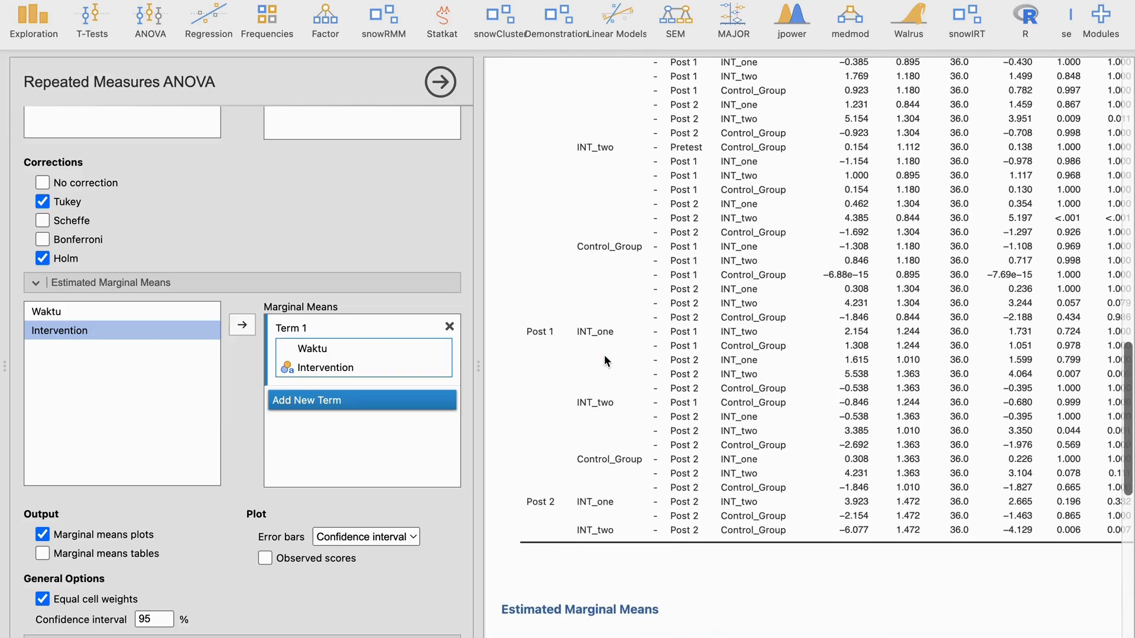
scroll(553, 509, up, 3)
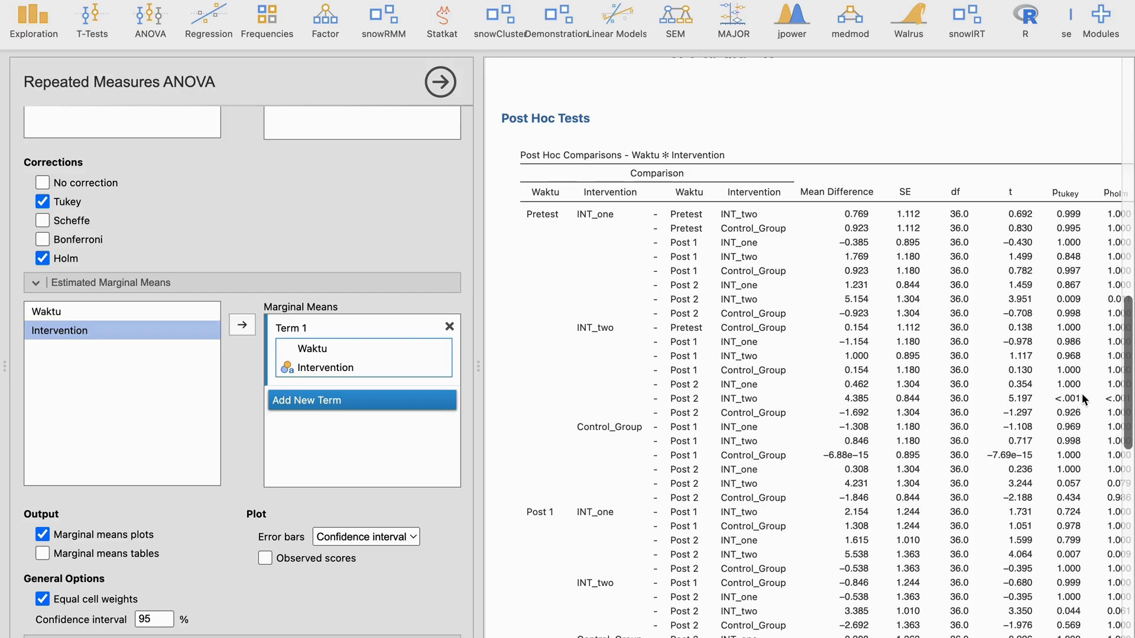
scroll(1090, 400, right, 3)
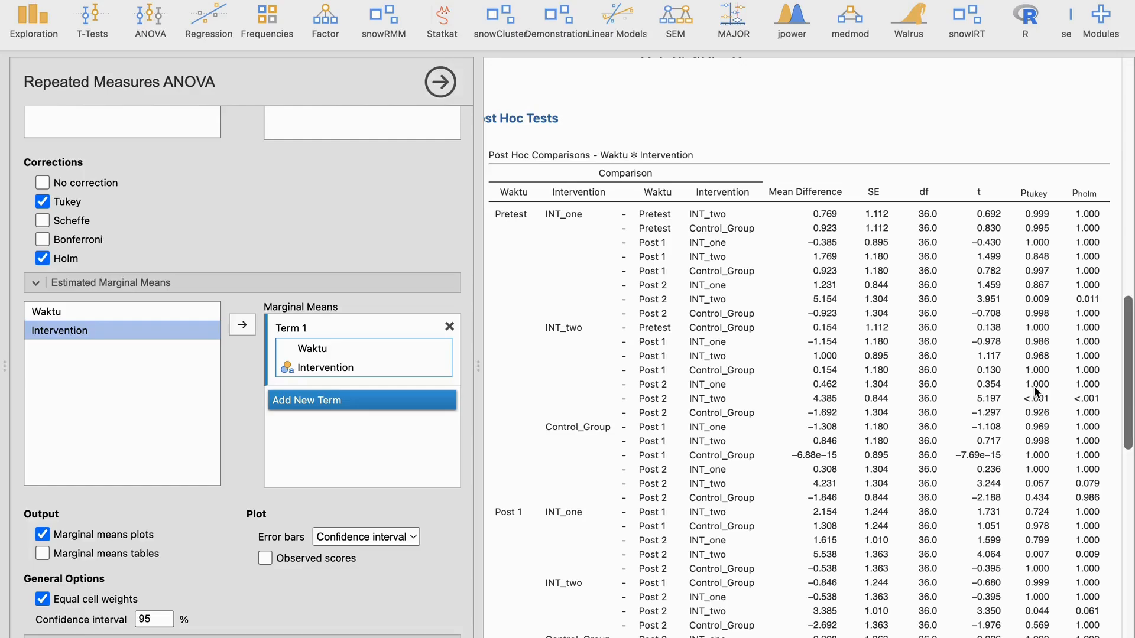
scroll(918, 427, down, 10)
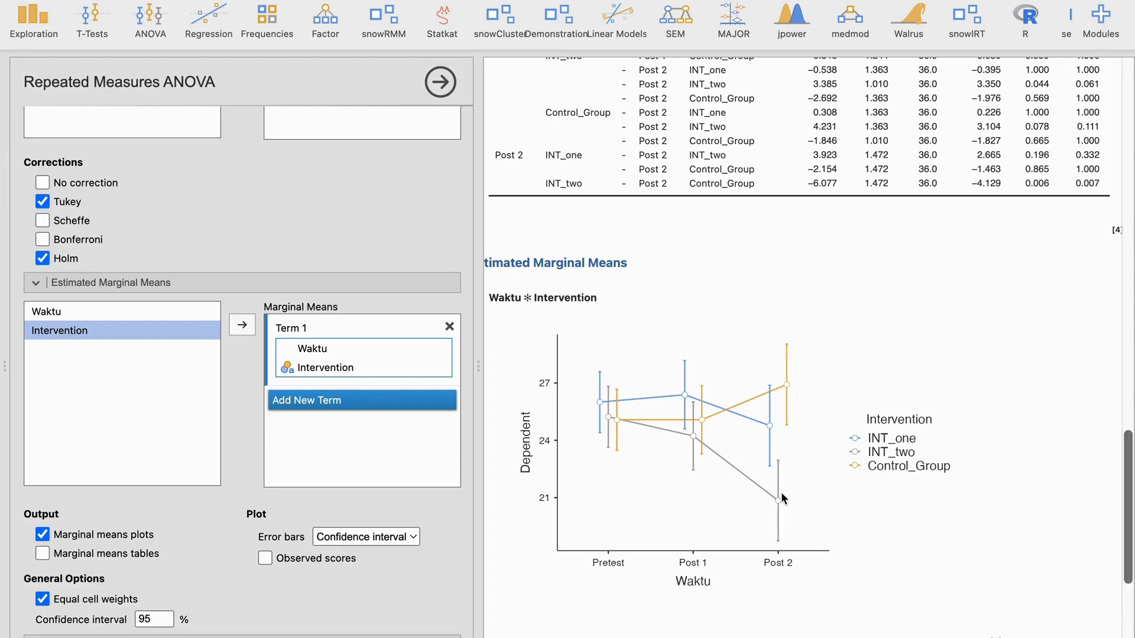
scroll(761, 481, up, 7)
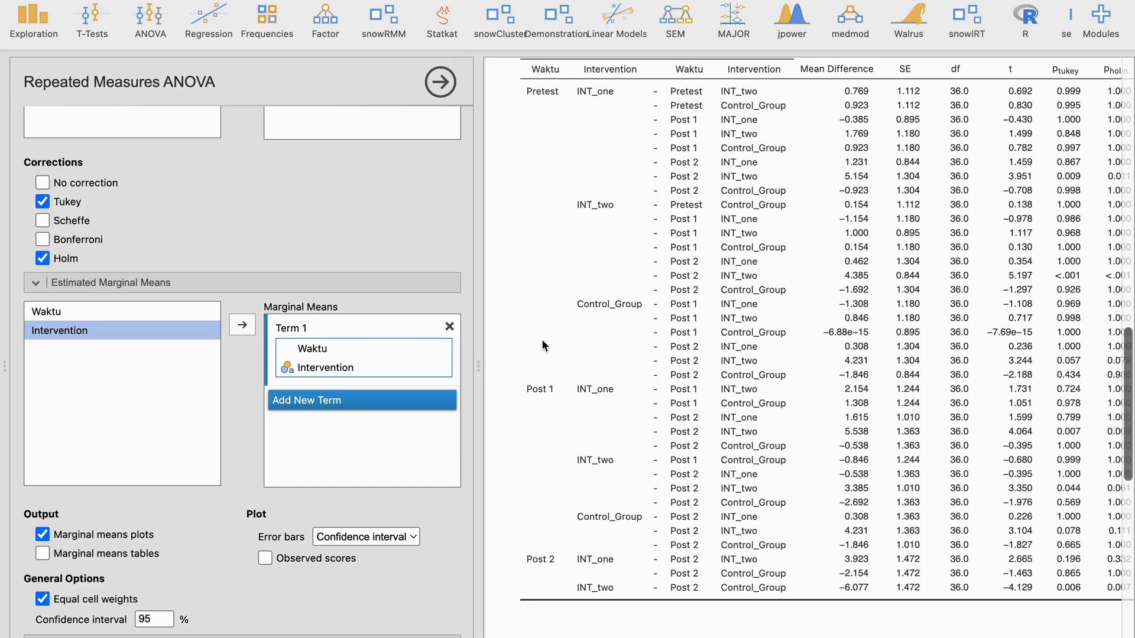
Examine the Post 1 and Post 2 rows of the post hoc table alongside the intervention group lines in the Waktu ✻ Intervention plot
scroll(588, 346, down, 5)
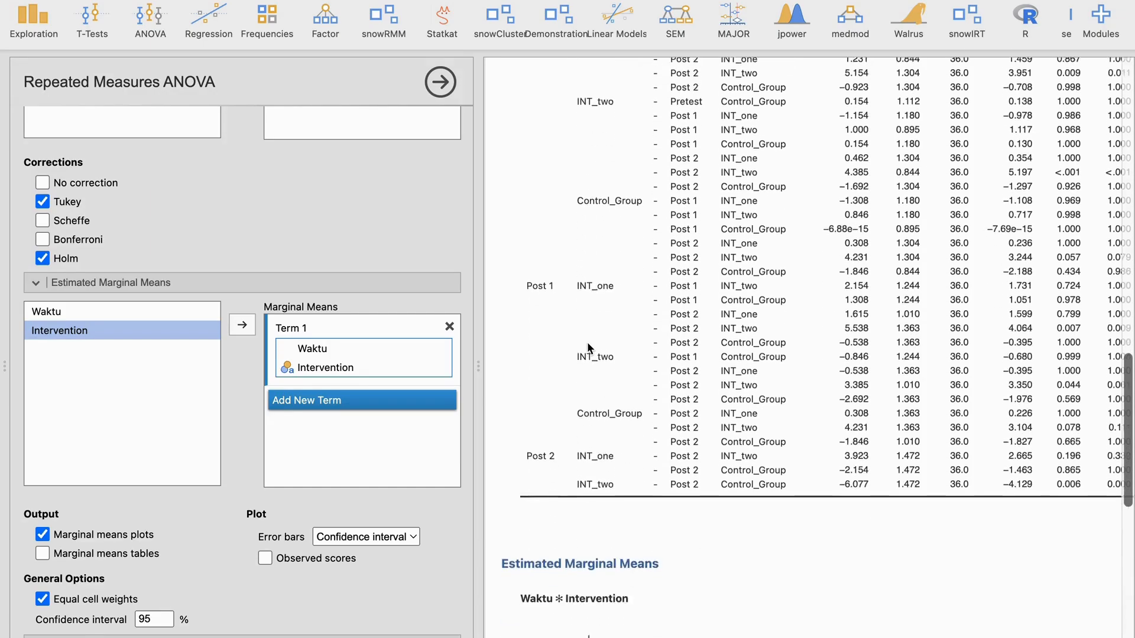
scroll(588, 346, up, 2)
scroll(588, 346, up, 1)
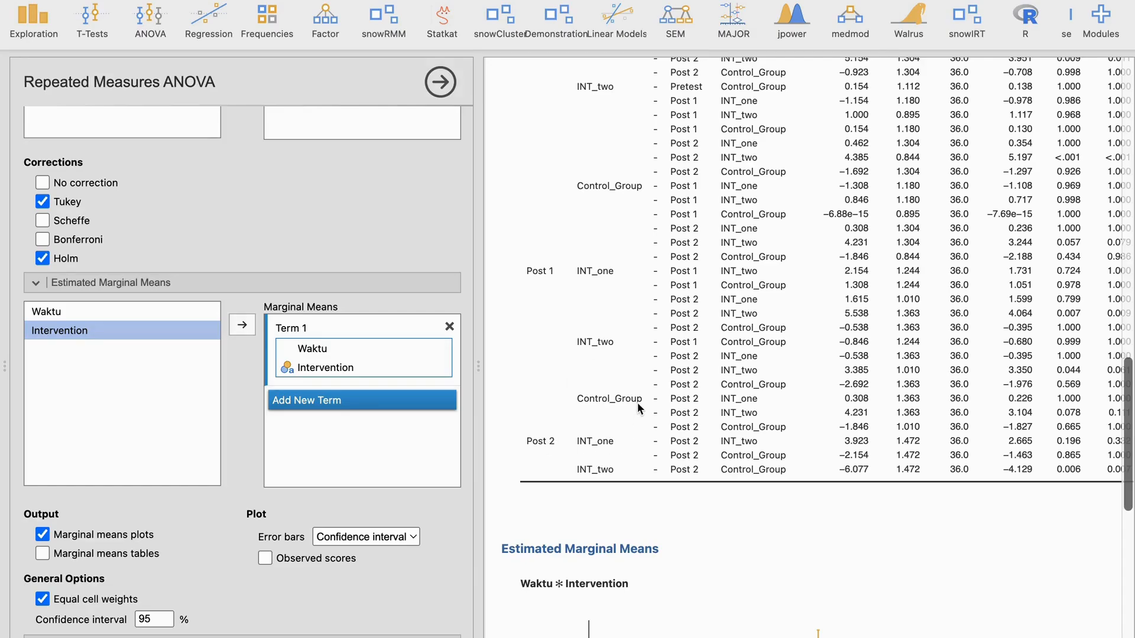
scroll(638, 399, up, 3)
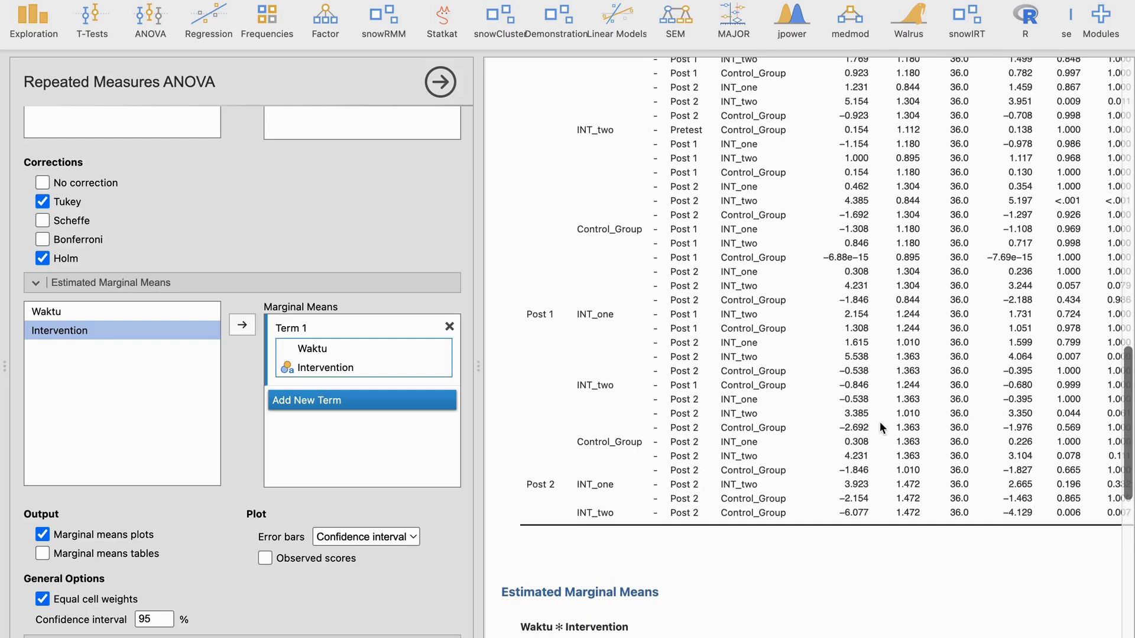
scroll(879, 421, down, 10)
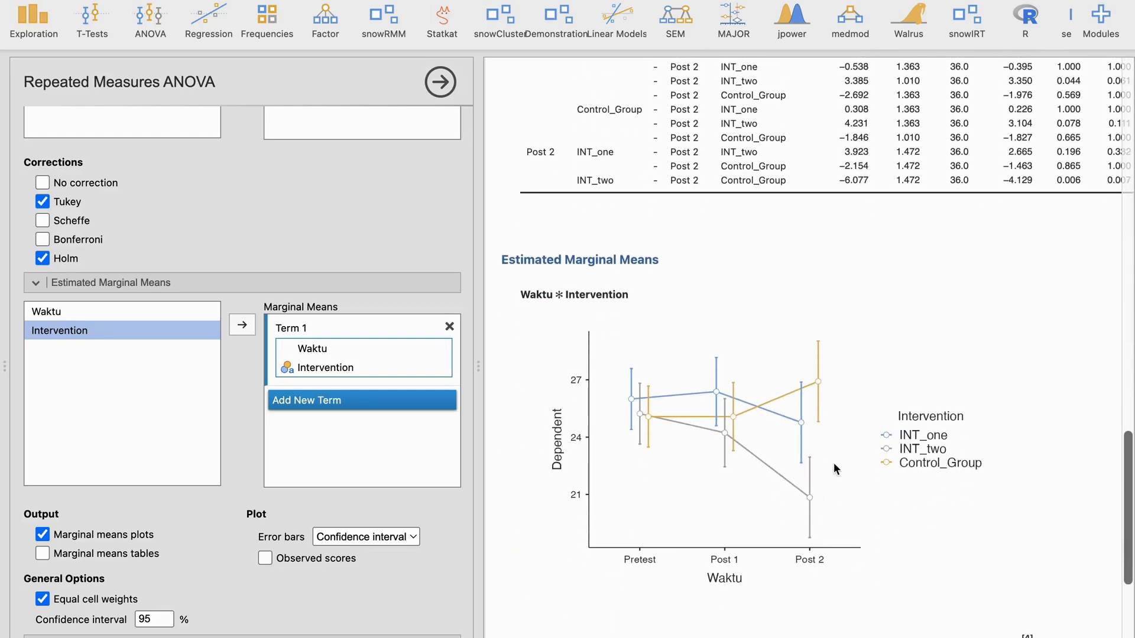
scroll(848, 500, up, 3)
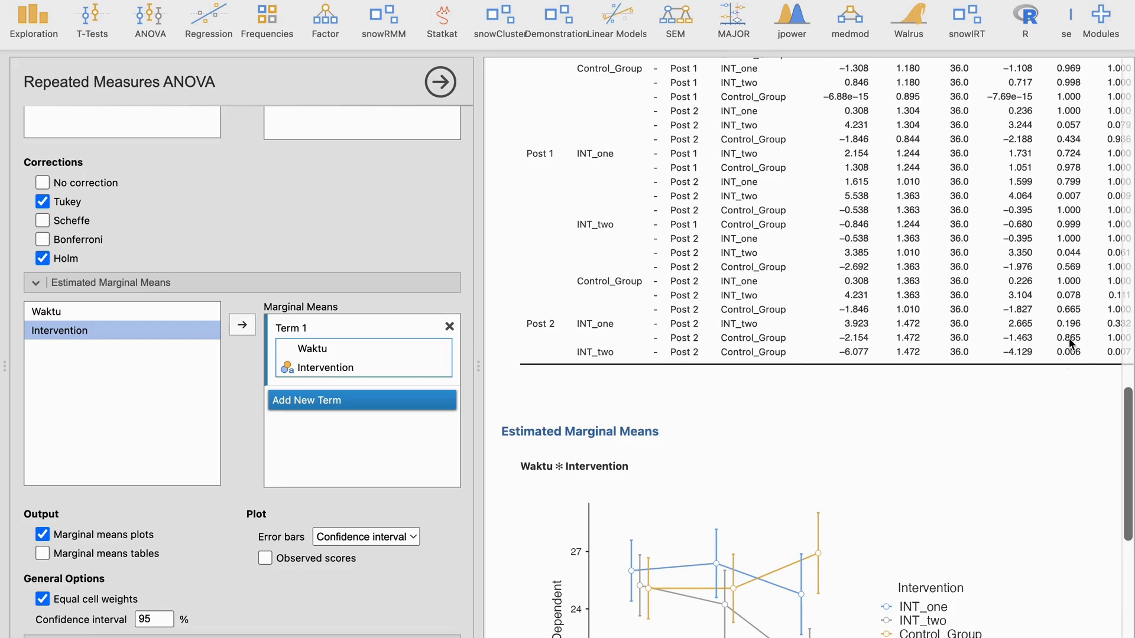
scroll(997, 457, down, 5)
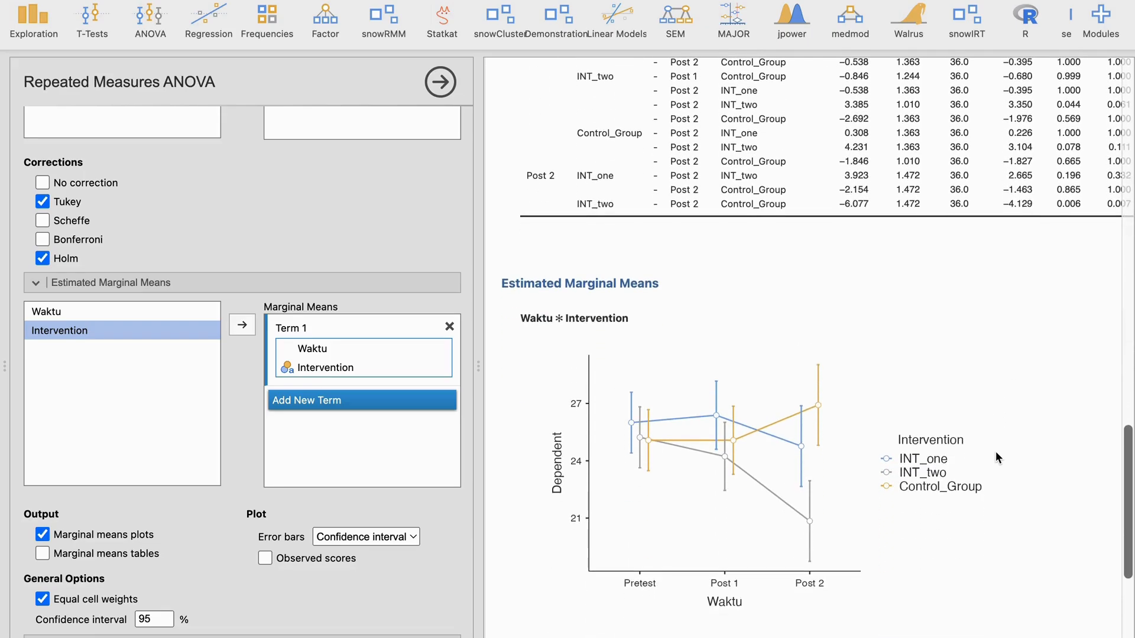